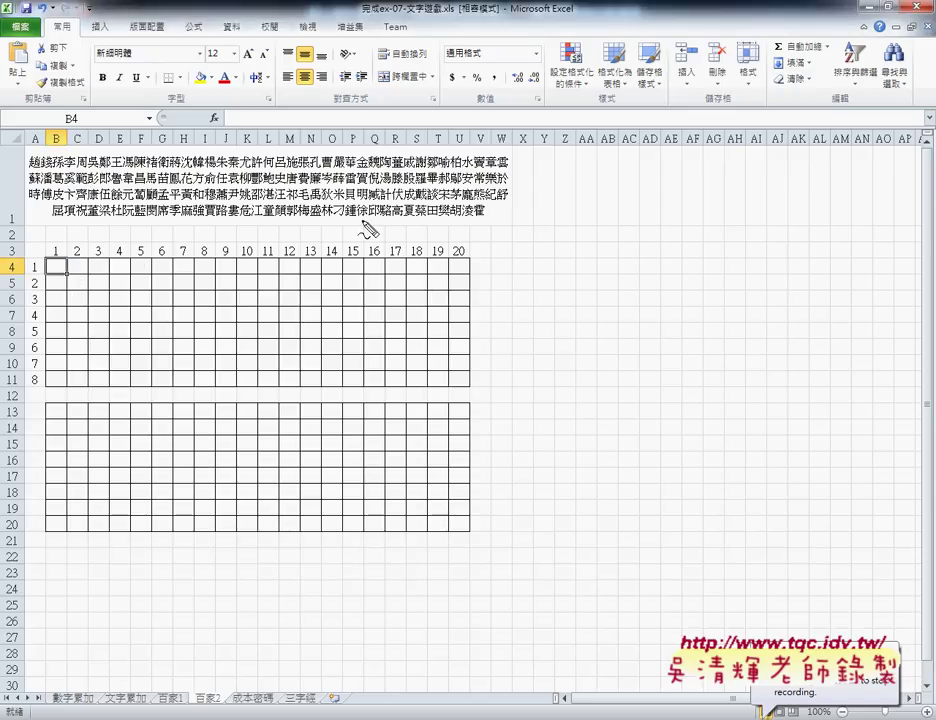
Annotate the A1 surname text, the 20-column by 8-row grid and its 160 total, then clear the marks
{"action": "mouse_move", "coordinate": [432, 227]}
{"action": "left_mouse_down"}
{"action": "mouse_move", "coordinate": [240, 222]}
{"action": "mouse_move", "coordinate": [488, 209]}
{"action": "left_mouse_up"}
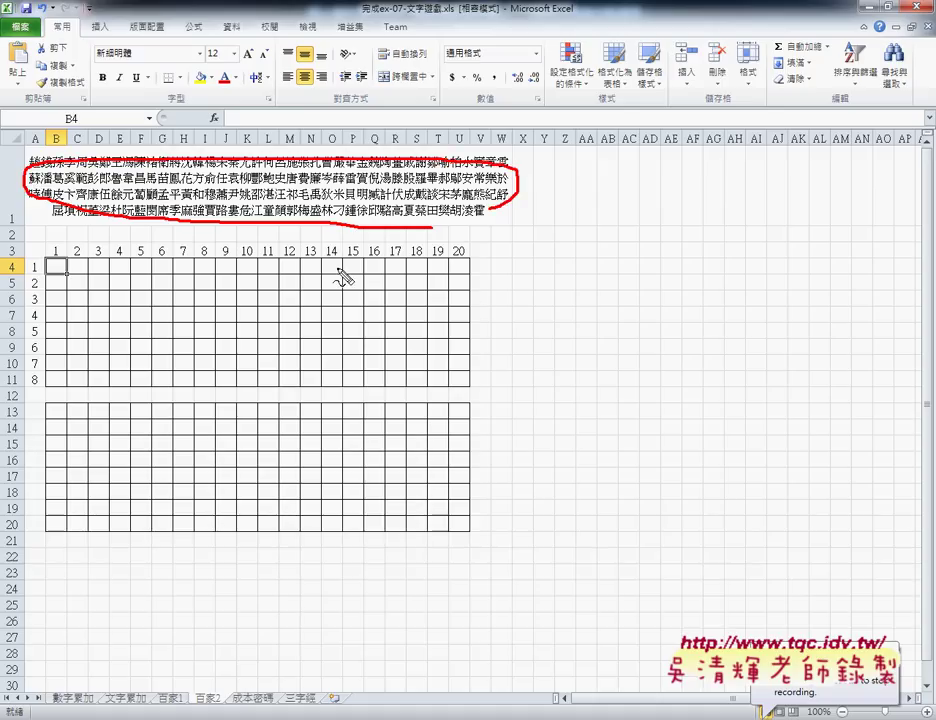
{"action": "left_click_drag", "start_coordinate": [462, 262], "coordinate": [468, 255]}
{"action": "left_click_drag", "start_coordinate": [36, 392], "coordinate": [40, 364]}
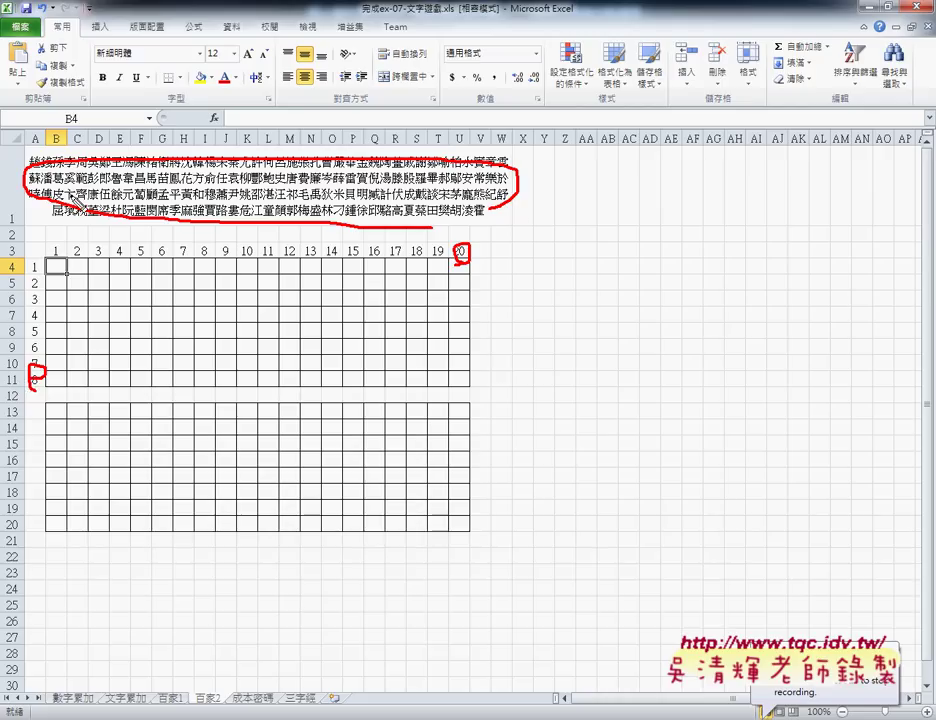
{"action": "left_click_drag", "start_coordinate": [70, 265], "coordinate": [85, 262]}
{"action": "mouse_move", "coordinate": [484, 267]}
{"action": "left_mouse_down"}
{"action": "mouse_move", "coordinate": [568, 267]}
{"action": "mouse_move", "coordinate": [556, 273]}
{"action": "left_mouse_up"}
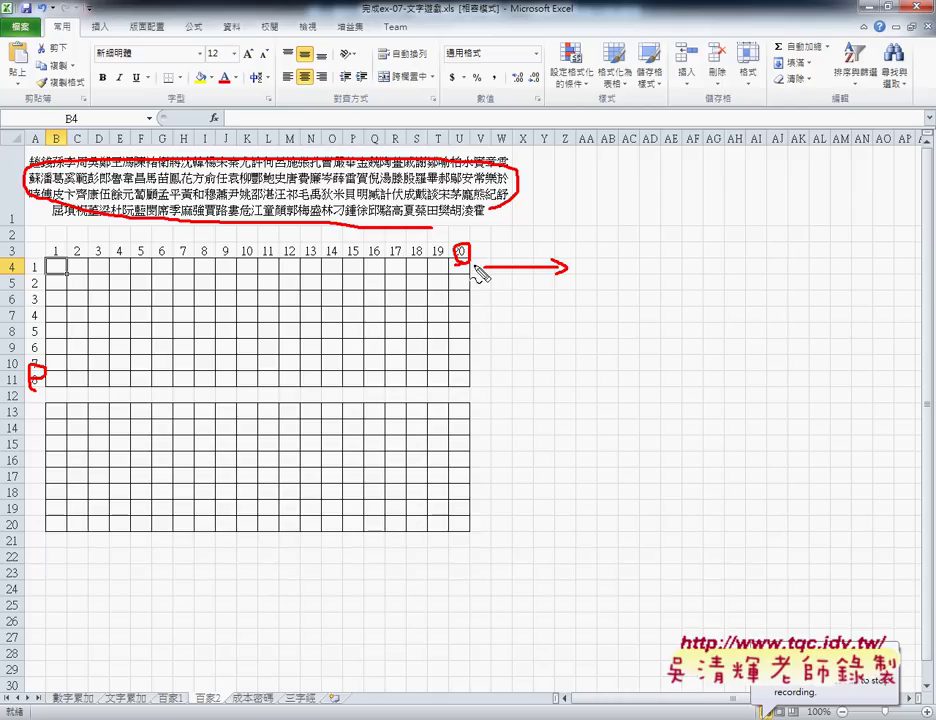
{"action": "left_click_drag", "start_coordinate": [469, 250], "coordinate": [470, 273]}
{"action": "left_click_drag", "start_coordinate": [481, 262], "coordinate": [478, 273]}
{"action": "mouse_move", "coordinate": [479, 367]}
{"action": "left_mouse_down"}
{"action": "mouse_move", "coordinate": [473, 388]}
{"action": "mouse_move", "coordinate": [499, 378]}
{"action": "left_mouse_up"}
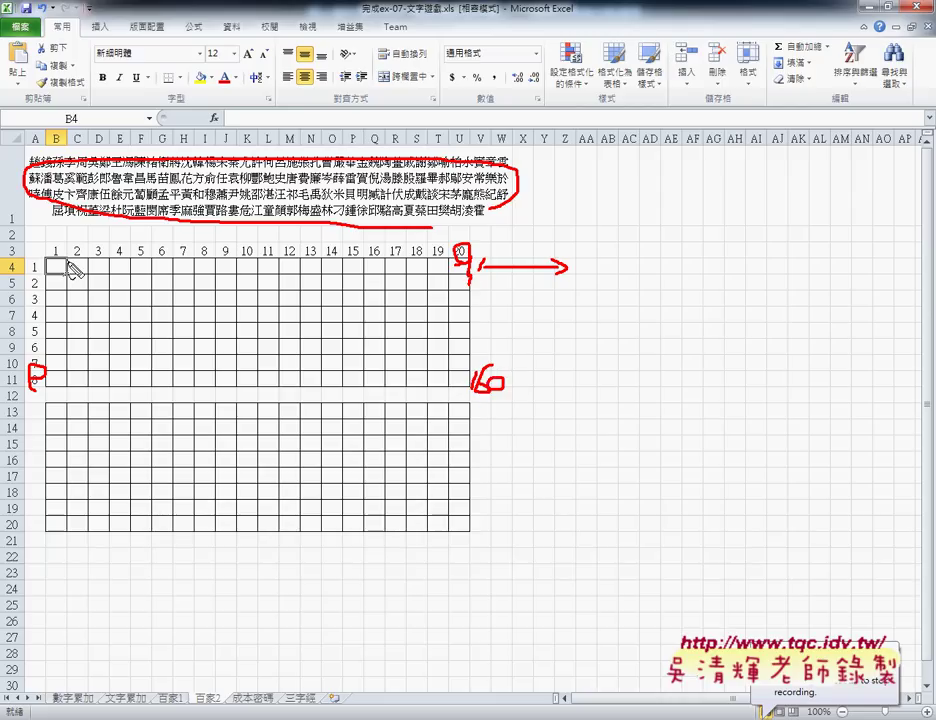
{"action": "left_click_drag", "start_coordinate": [42, 262], "coordinate": [40, 264]}
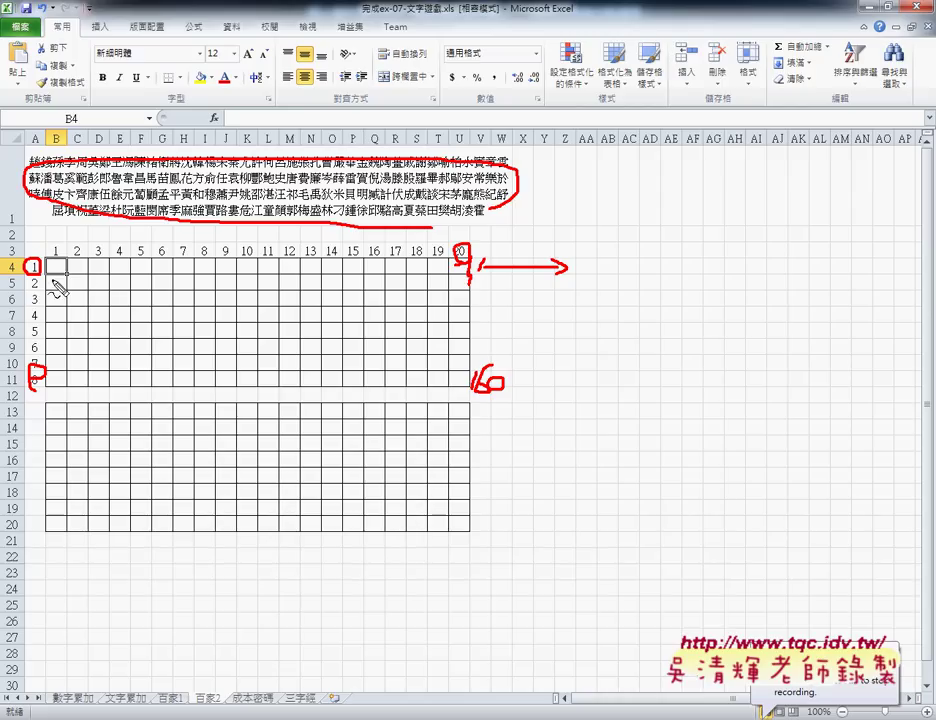
{"action": "left_click_drag", "start_coordinate": [44, 278], "coordinate": [34, 298]}
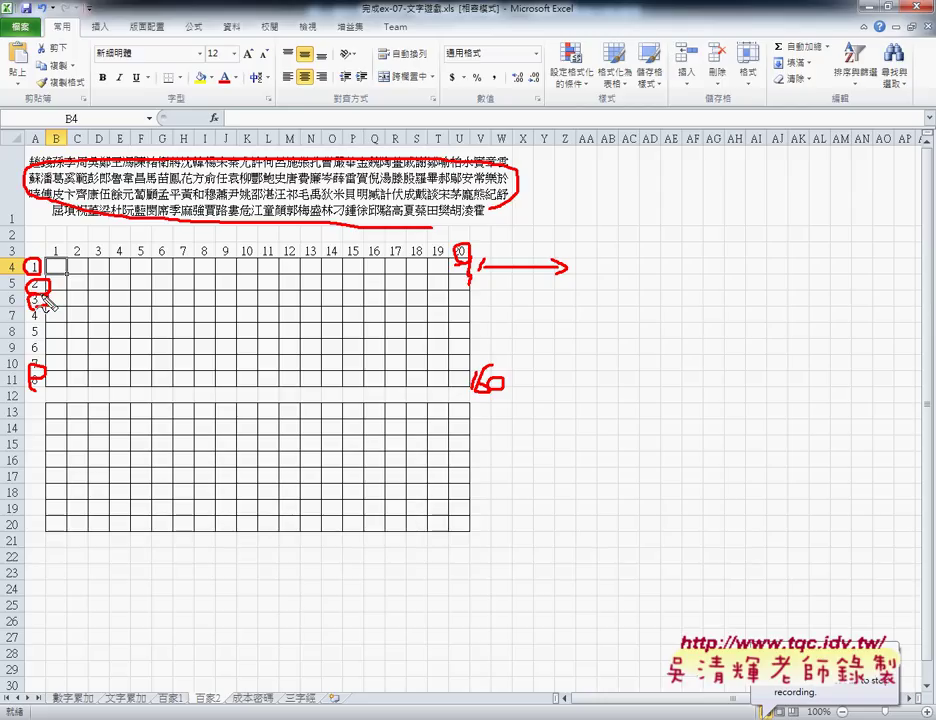
{"action": "key", "text": "Escape"}
Insert a MID function into B4 from the 文字 category, bringing up its empty arguments
{"action": "left_click", "coordinate": [56, 264]}
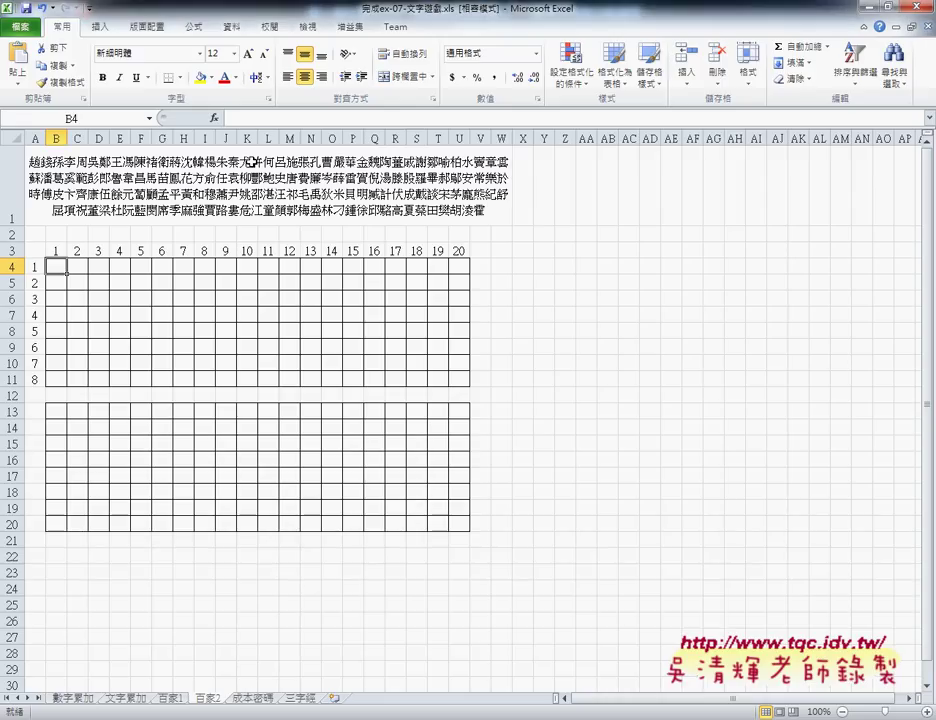
{"action": "left_click", "coordinate": [214, 118]}
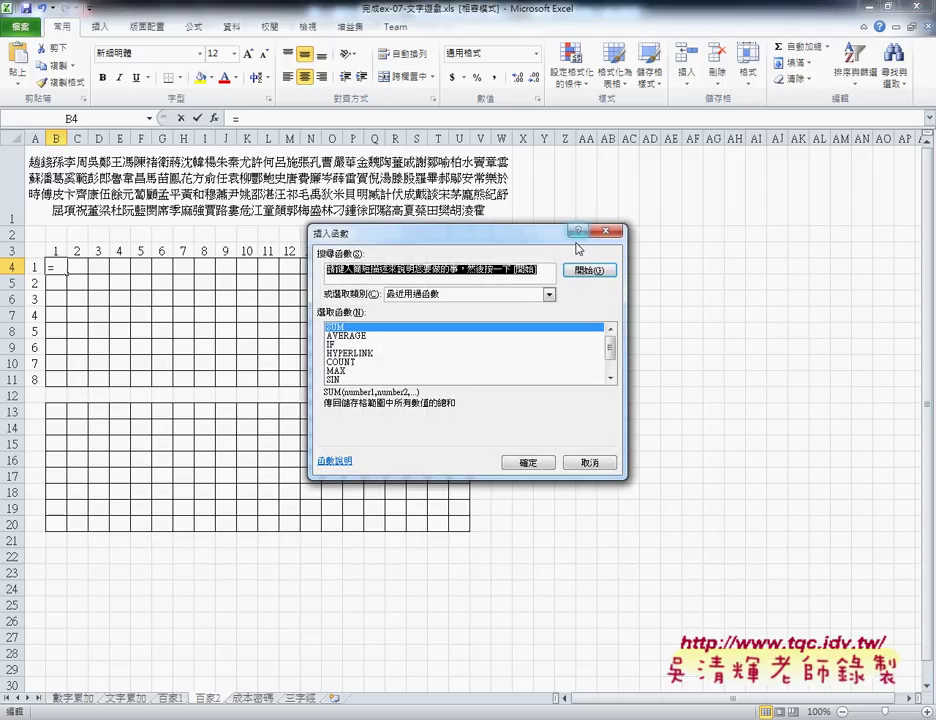
{"action": "left_click", "coordinate": [548, 296]}
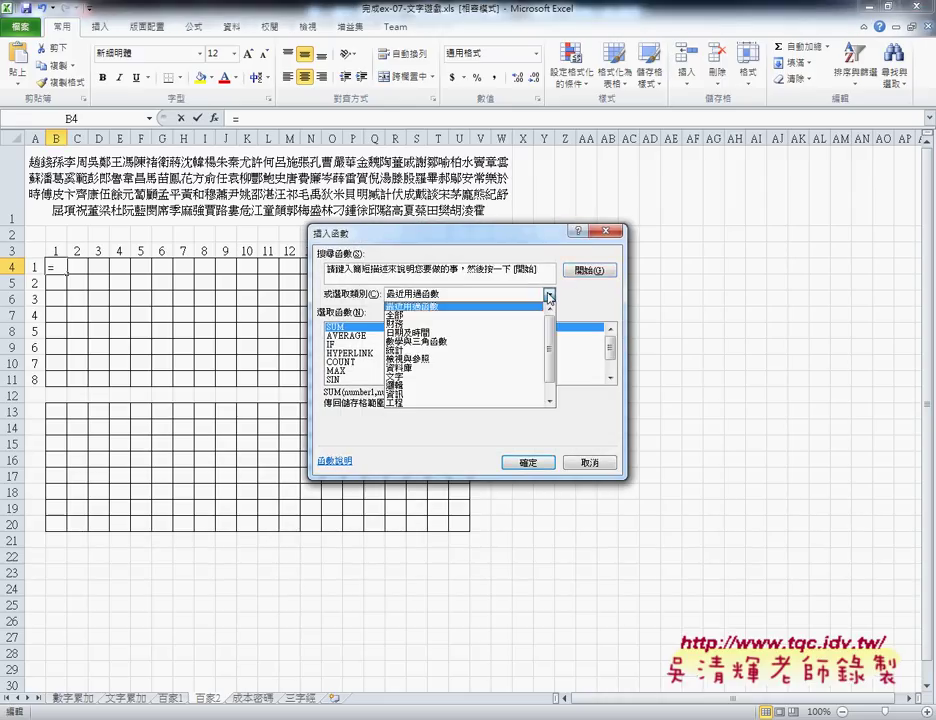
{"action": "left_click", "coordinate": [510, 378]}
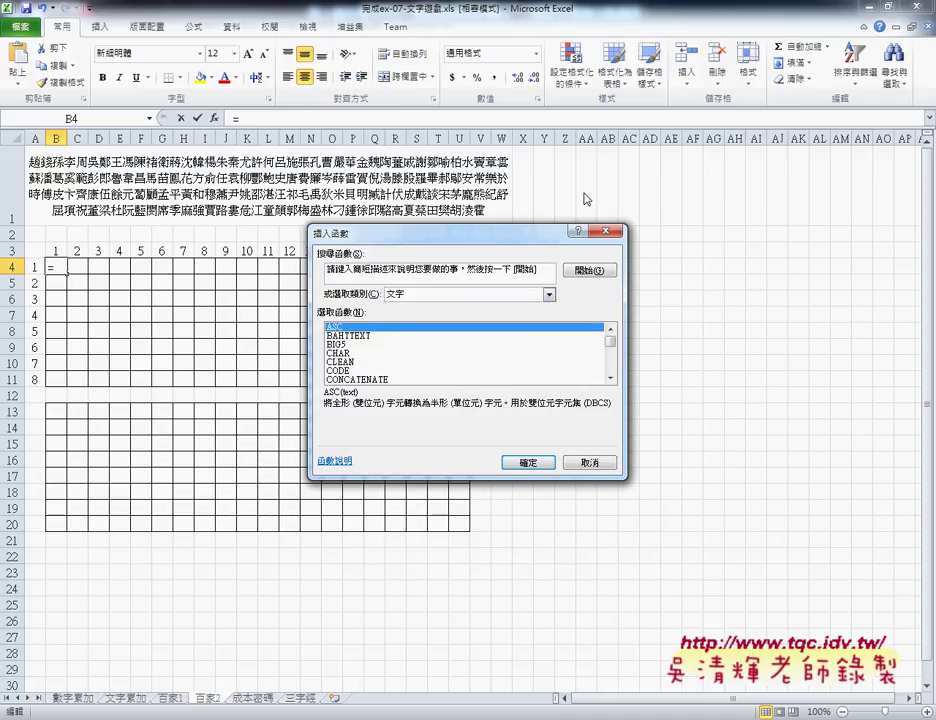
{"action": "left_click_drag", "start_coordinate": [514, 233], "coordinate": [628, 148]}
{"action": "left_click", "coordinate": [724, 295]}
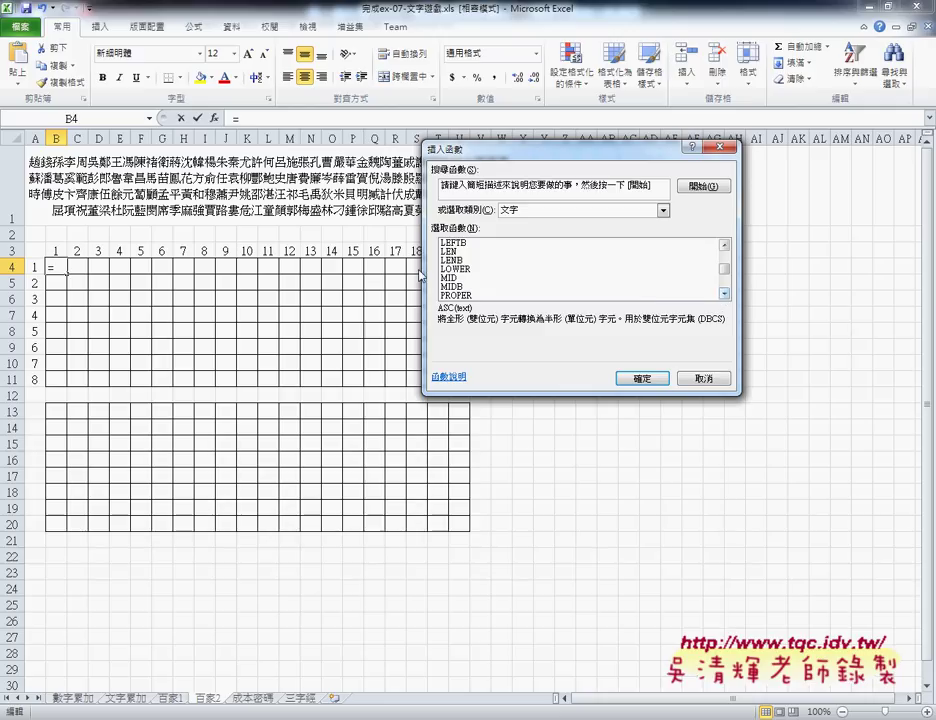
{"action": "left_click", "coordinate": [665, 278]}
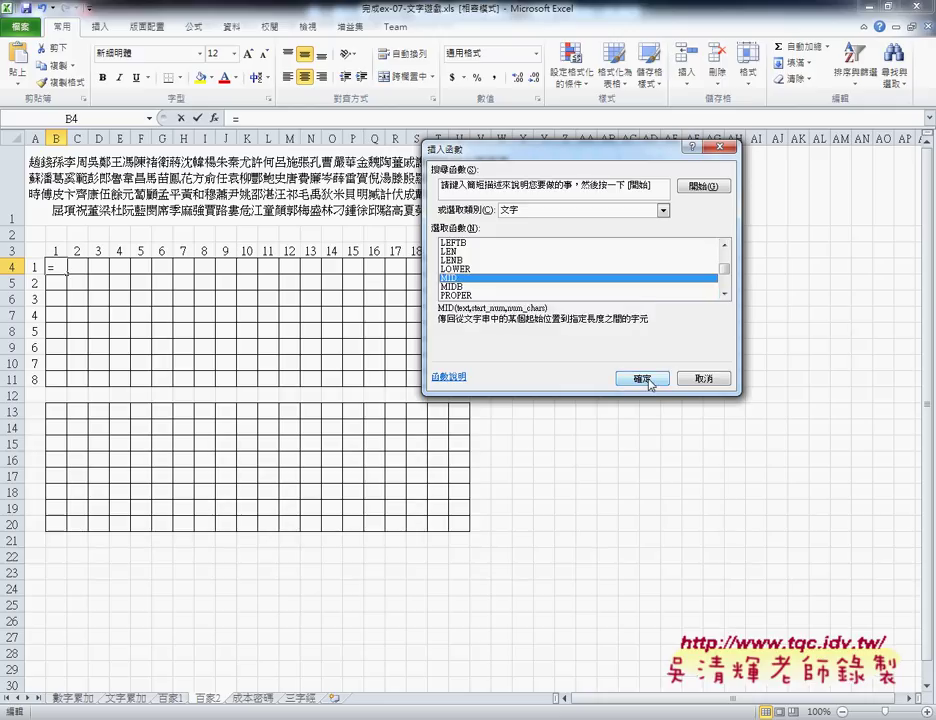
{"action": "left_click", "coordinate": [645, 380]}
{"action": "left_click_drag", "start_coordinate": [640, 205], "coordinate": [550, 313]}
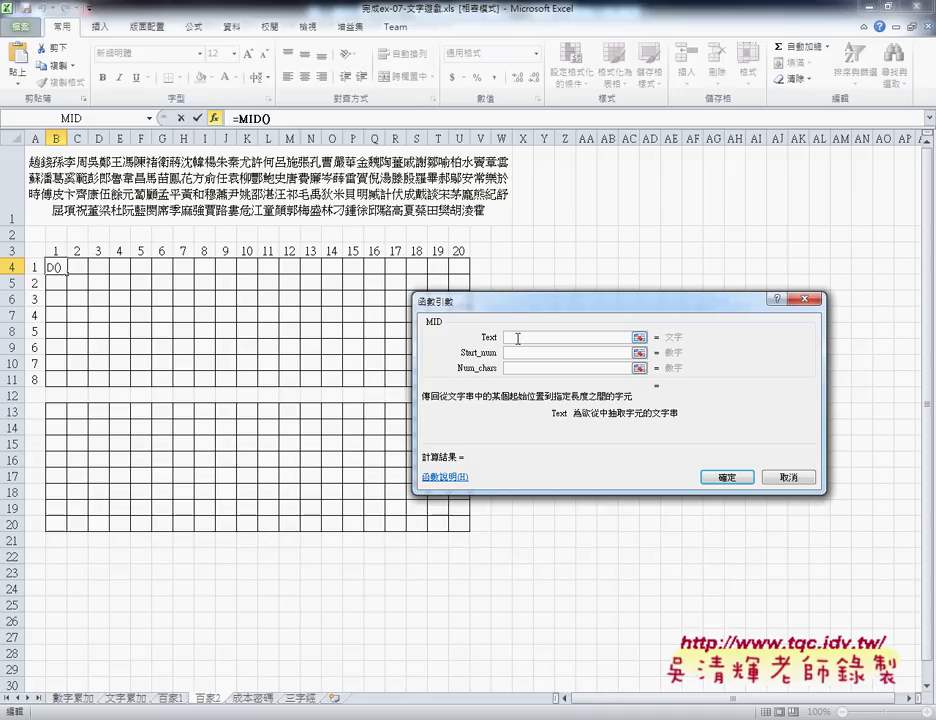
Give MID the arguments Text A1, Start_num B3 and Num_chars 1, so B4 shows 趙
{"action": "left_click", "coordinate": [290, 153]}
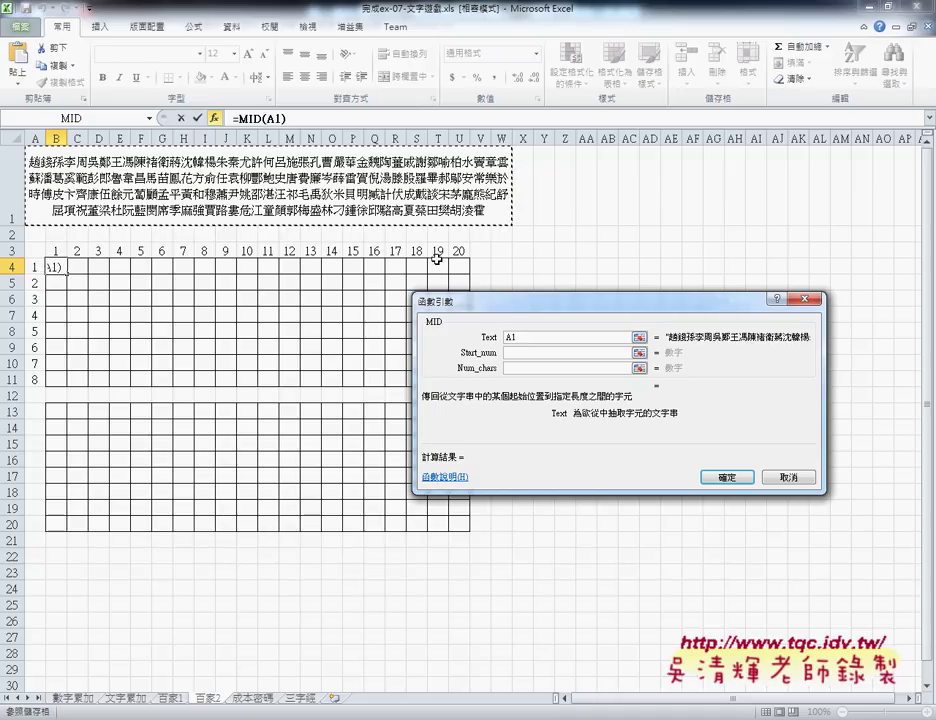
{"action": "key", "text": "Tab"}
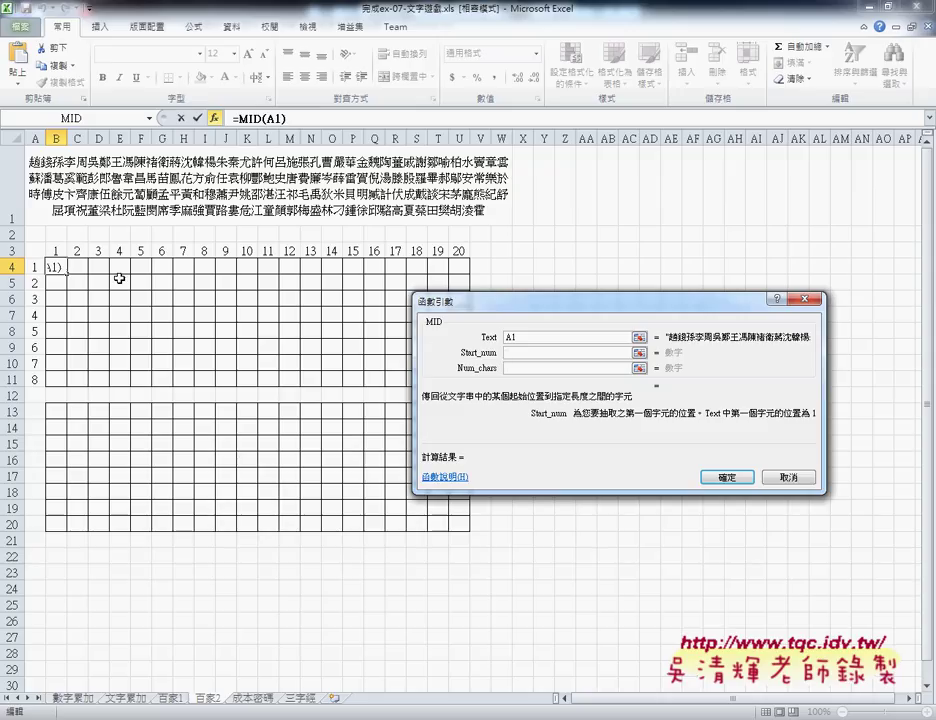
{"action": "left_click", "coordinate": [58, 251]}
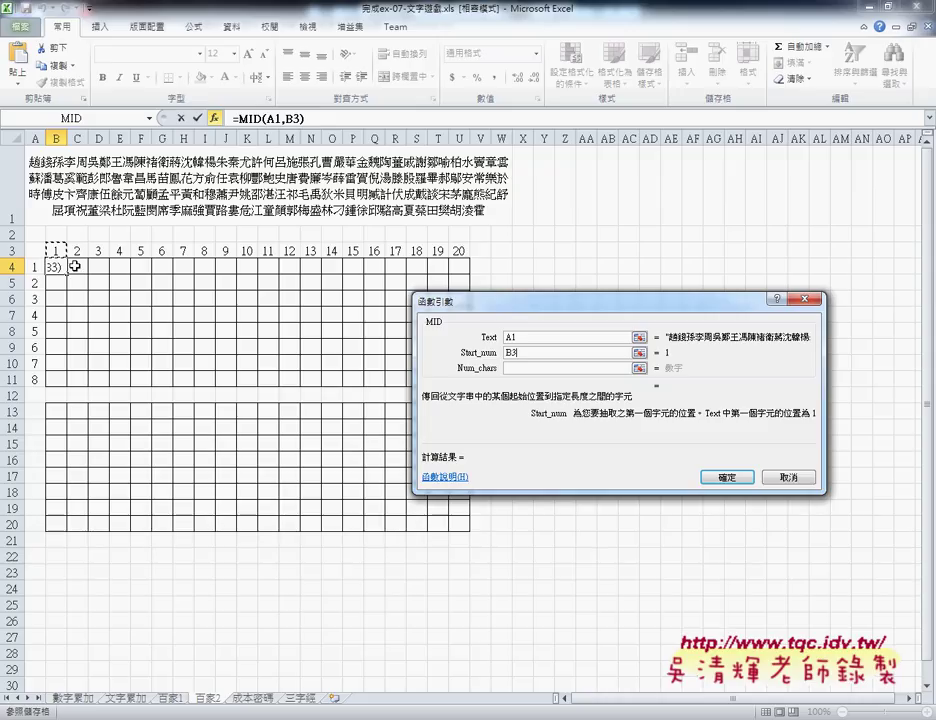
{"action": "left_click", "coordinate": [507, 370]}
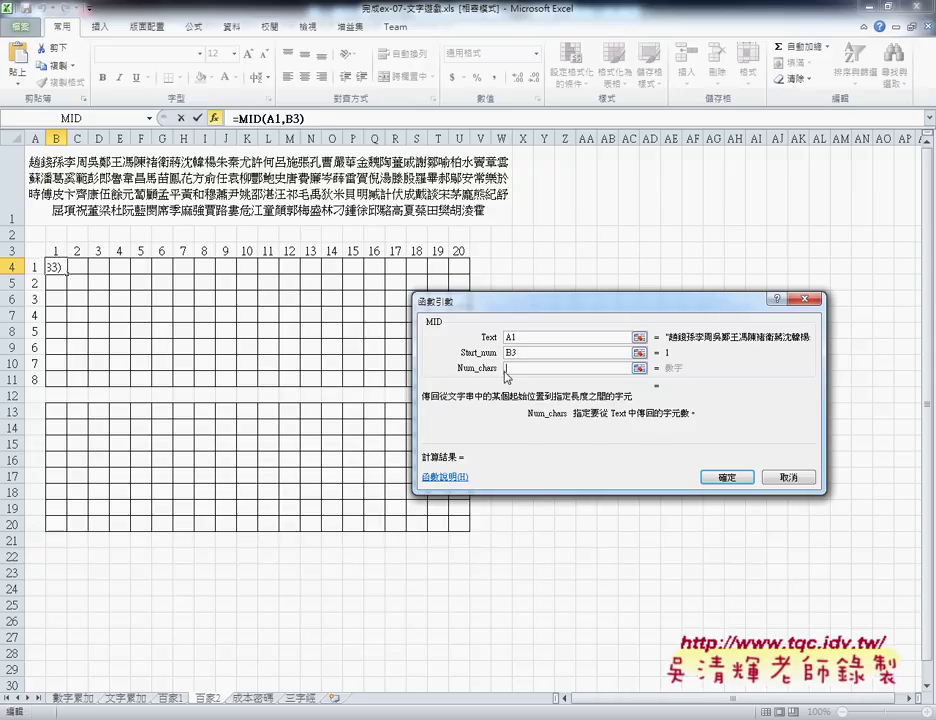
{"action": "type", "text": "1"}
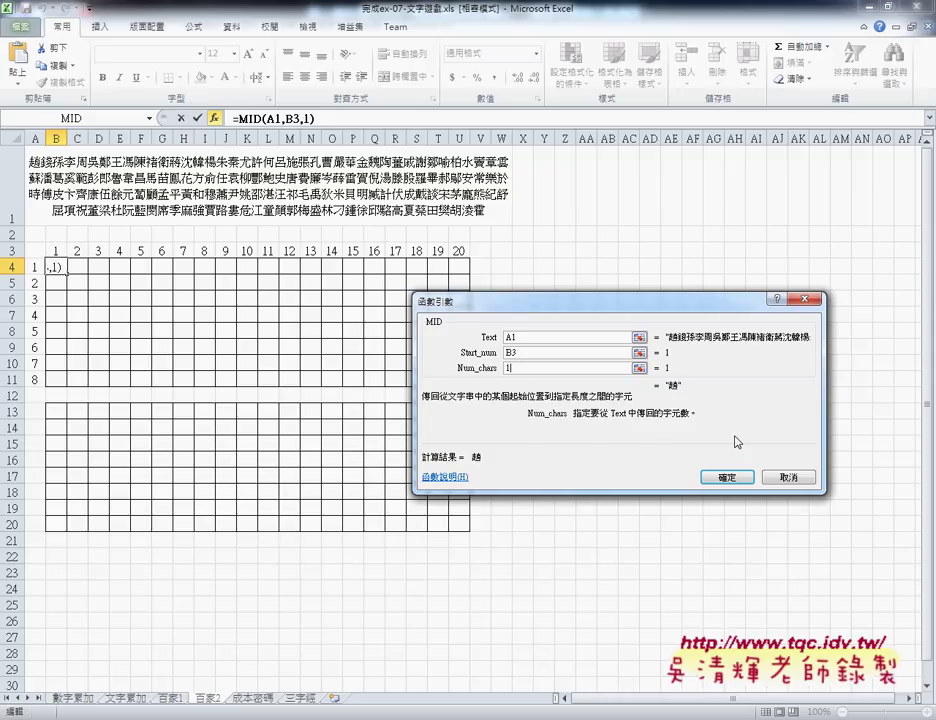
{"action": "left_click", "coordinate": [745, 477]}
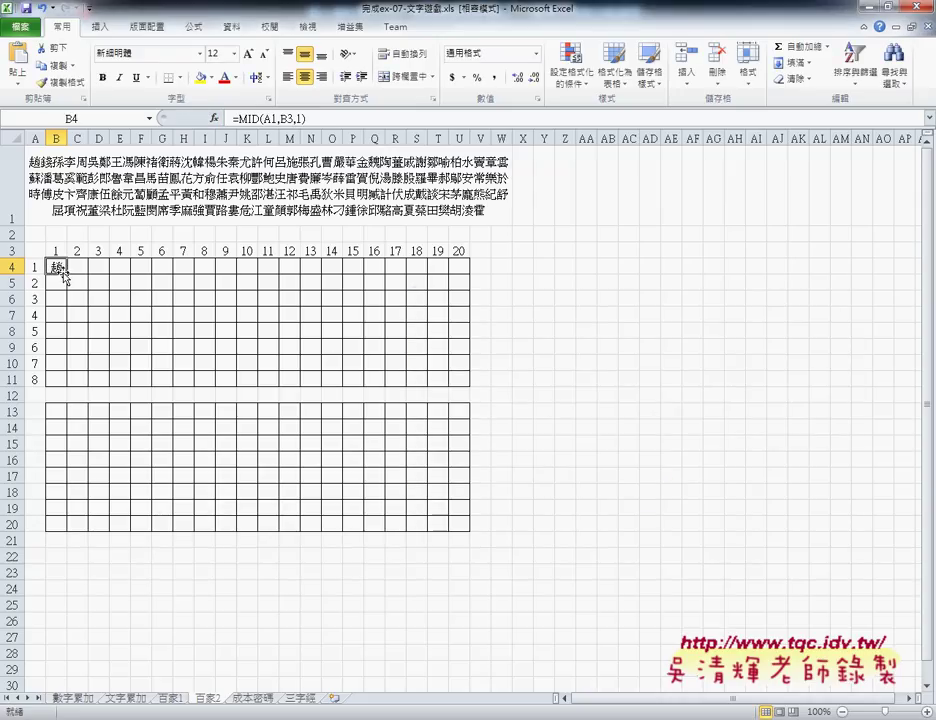
Change B4 to =MID($A$1,B3,1), fill it over B4:U11, and review the row-3 positions
{"action": "left_click_drag", "start_coordinate": [66, 274], "coordinate": [462, 276]}
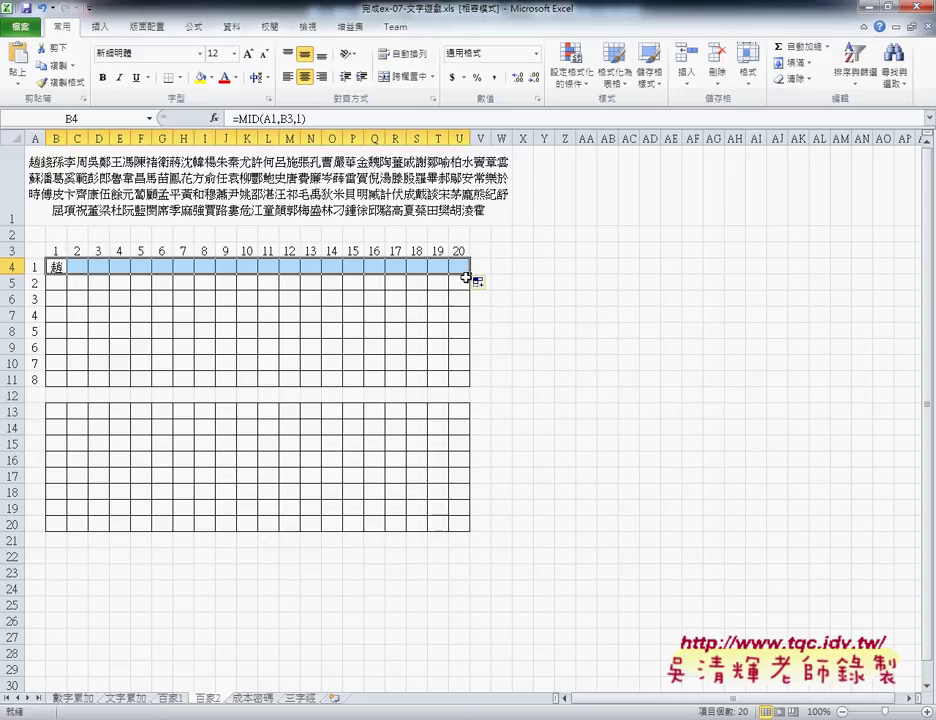
{"action": "left_click", "coordinate": [62, 267]}
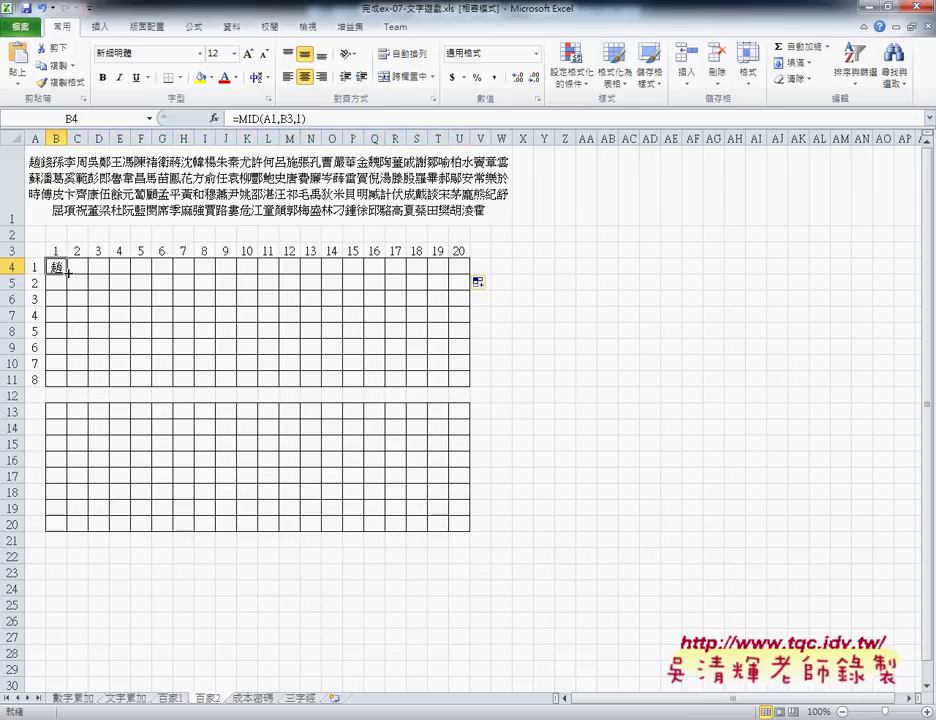
{"action": "left_click", "coordinate": [250, 119]}
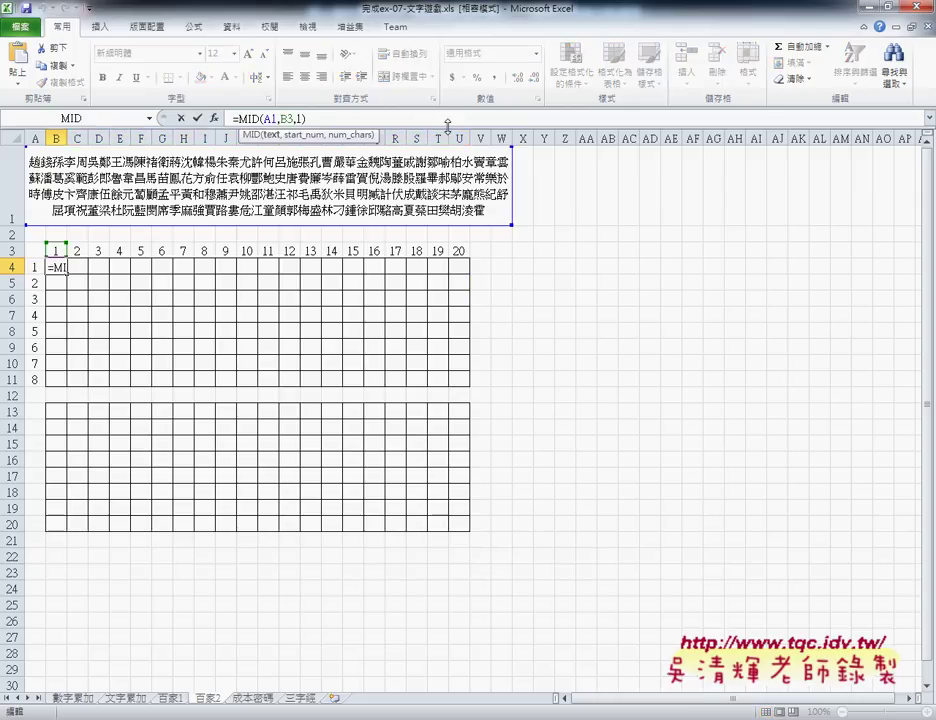
{"action": "key", "text": "F4"}
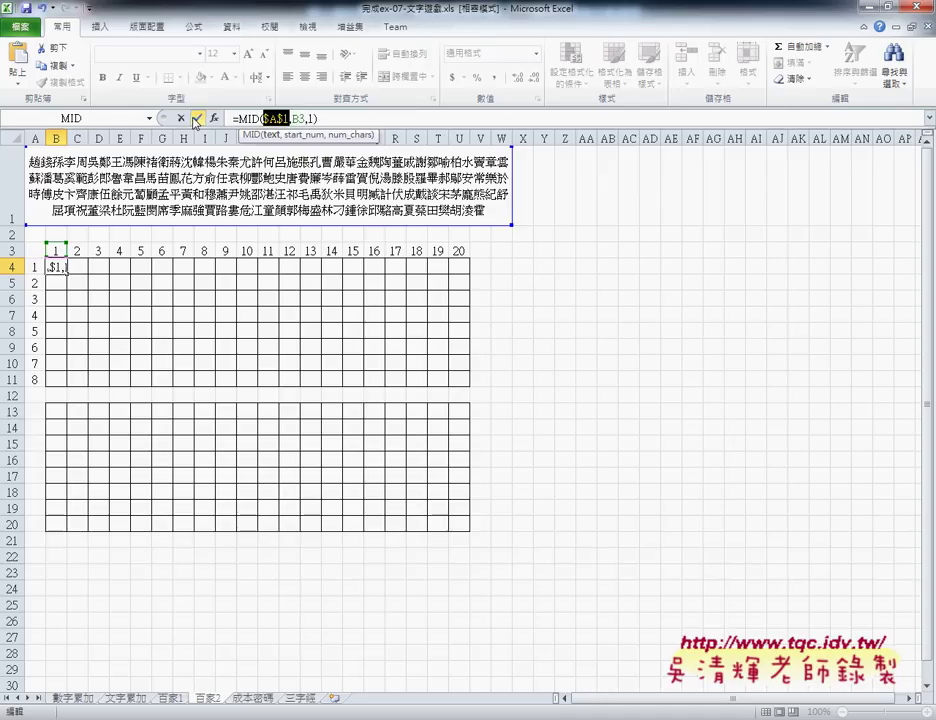
{"action": "left_click", "coordinate": [197, 118]}
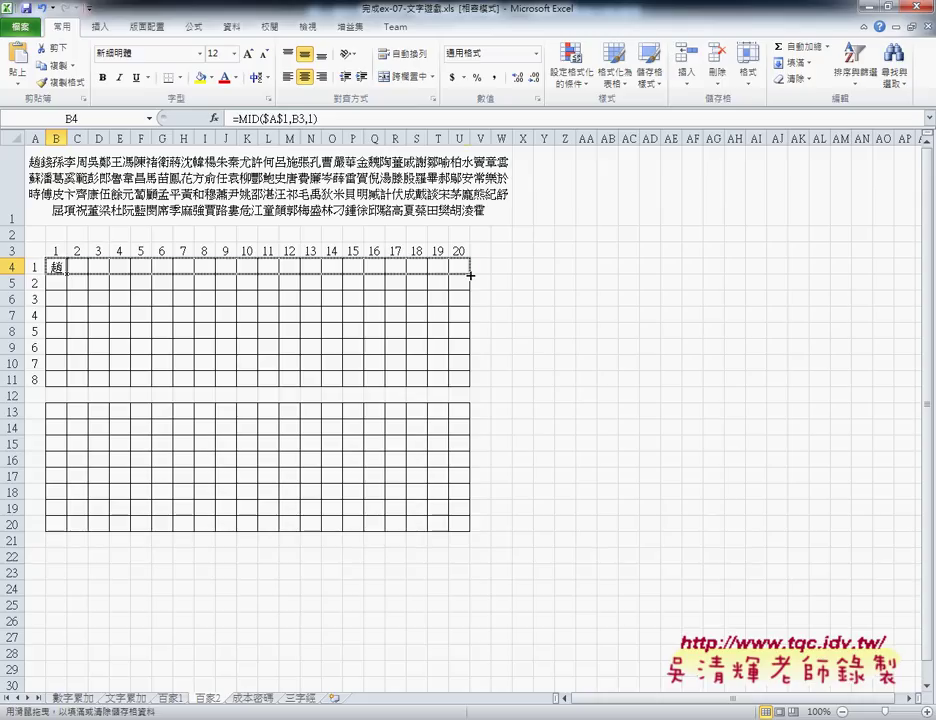
{"action": "mouse_move", "coordinate": [67, 274]}
{"action": "left_mouse_down"}
{"action": "mouse_move", "coordinate": [468, 274]}
{"action": "mouse_move", "coordinate": [471, 379]}
{"action": "left_mouse_up"}
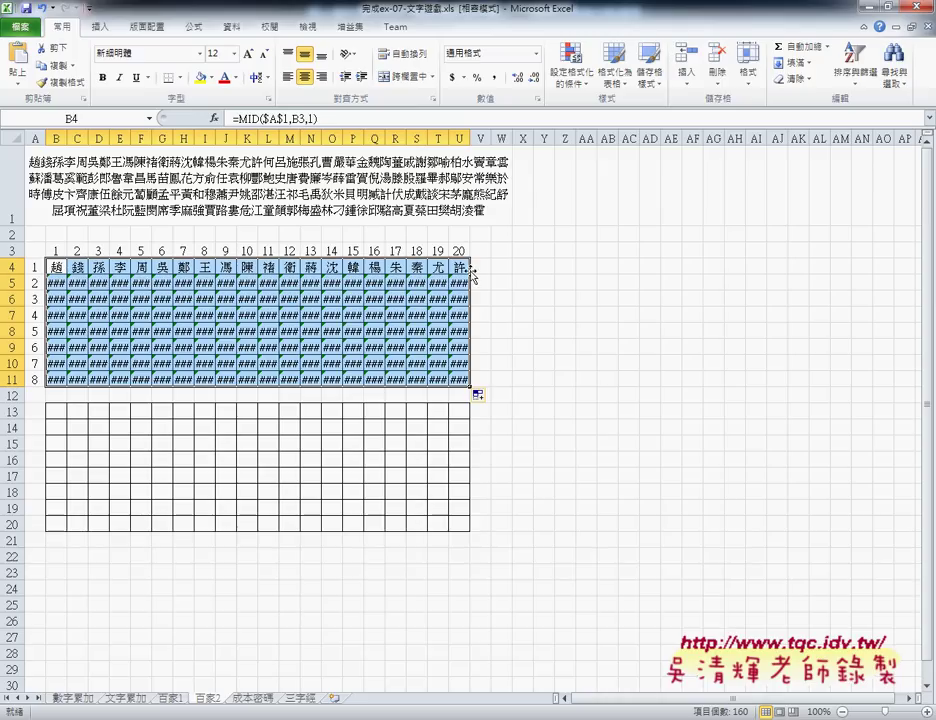
{"action": "left_click_drag", "start_coordinate": [56, 251], "coordinate": [457, 255]}
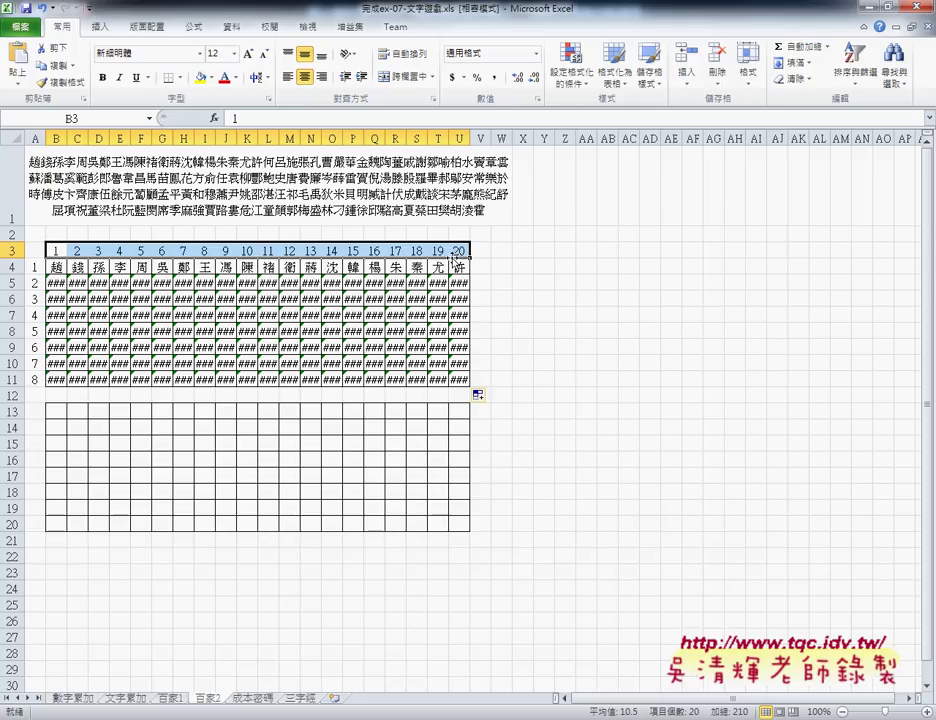
{"action": "left_click", "coordinate": [57, 266]}
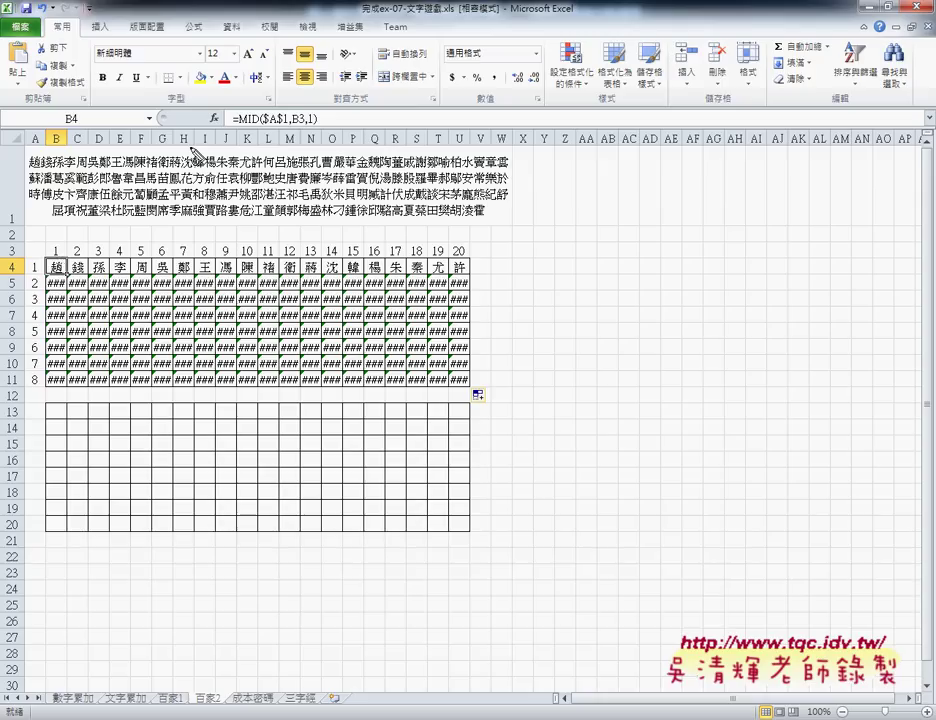
{"action": "left_click_drag", "start_coordinate": [238, 126], "coordinate": [306, 125]}
{"action": "mouse_move", "coordinate": [47, 258]}
{"action": "left_mouse_down"}
{"action": "mouse_move", "coordinate": [96, 246]}
{"action": "mouse_move", "coordinate": [177, 247]}
{"action": "left_mouse_up"}
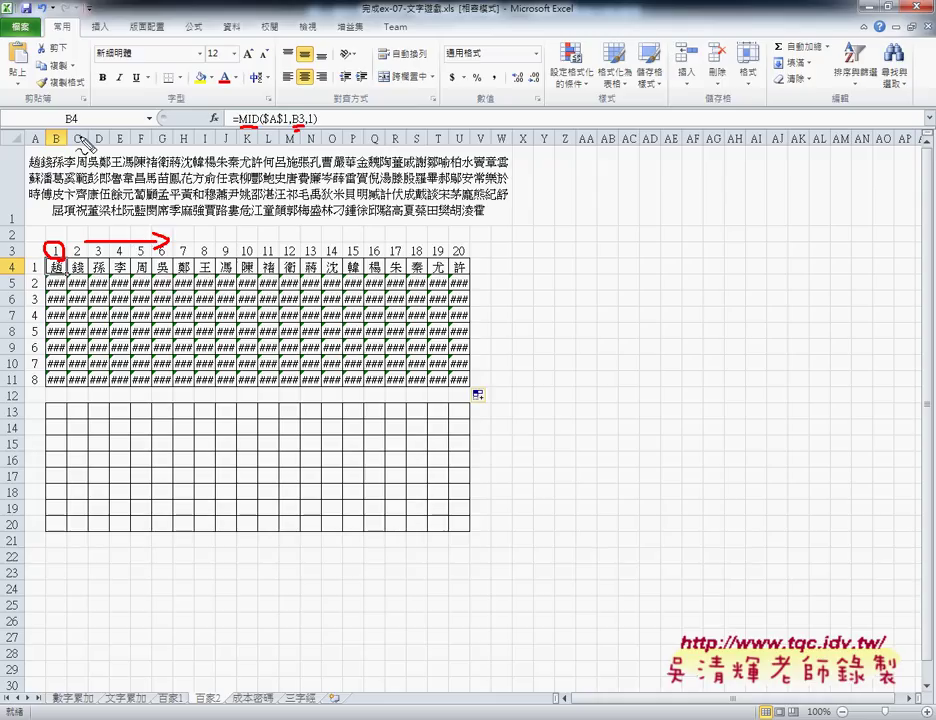
{"action": "left_click_drag", "start_coordinate": [47, 134], "coordinate": [64, 135]}
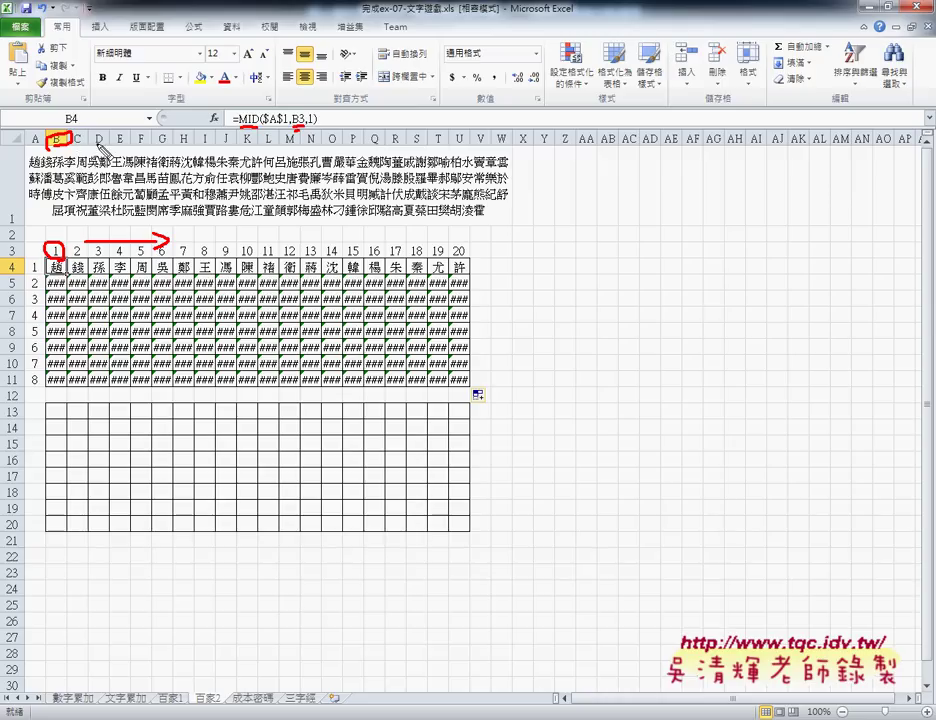
{"action": "key", "text": "Escape"}
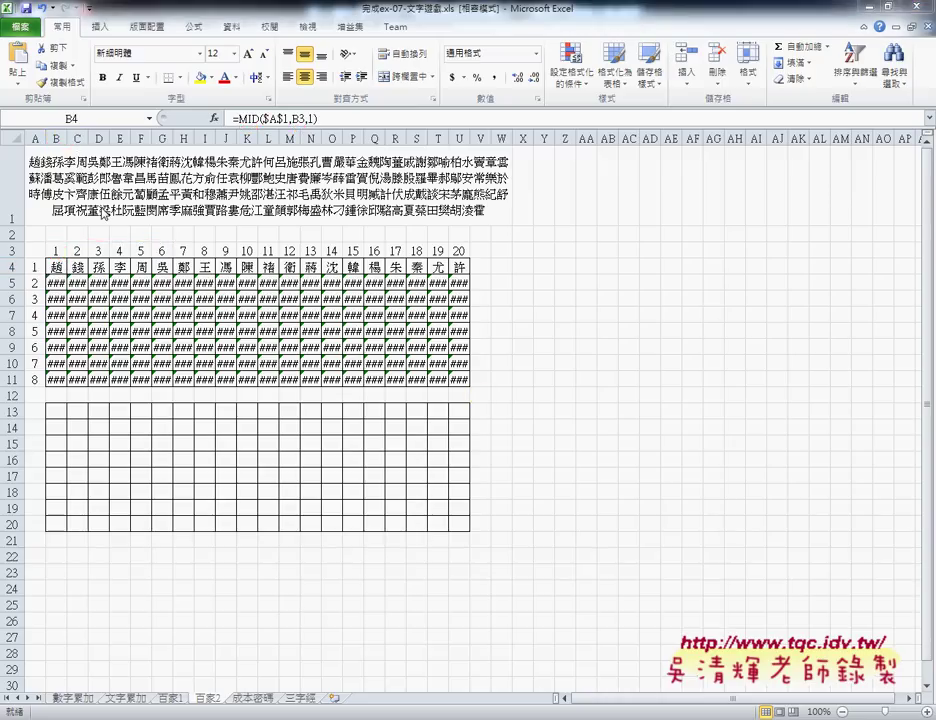
{"action": "left_click", "coordinate": [78, 262]}
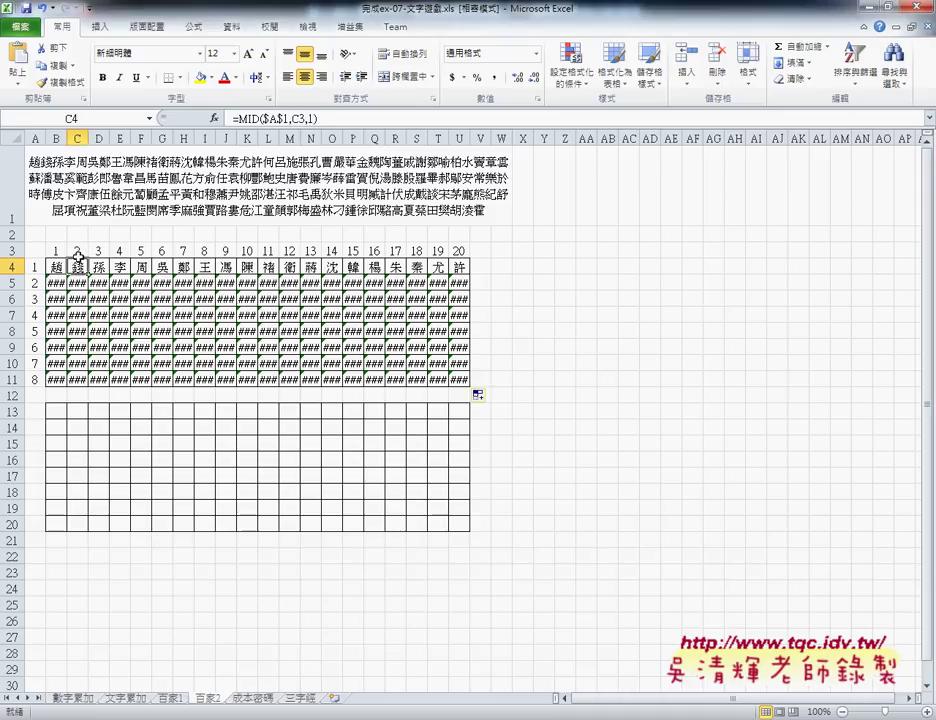
{"action": "left_click", "coordinate": [98, 267]}
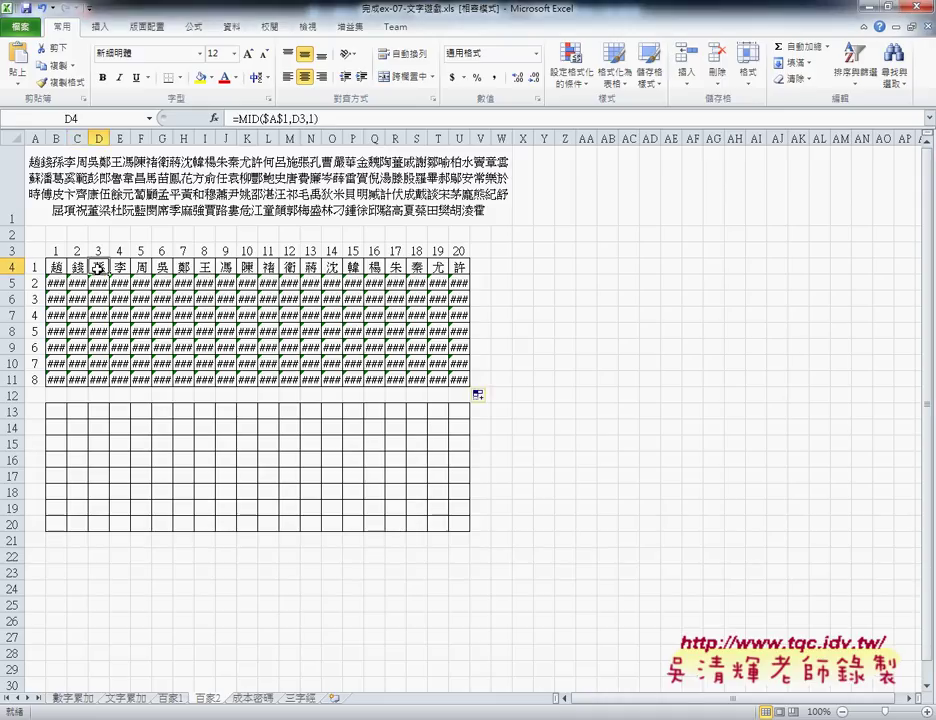
{"action": "left_click", "coordinate": [121, 267]}
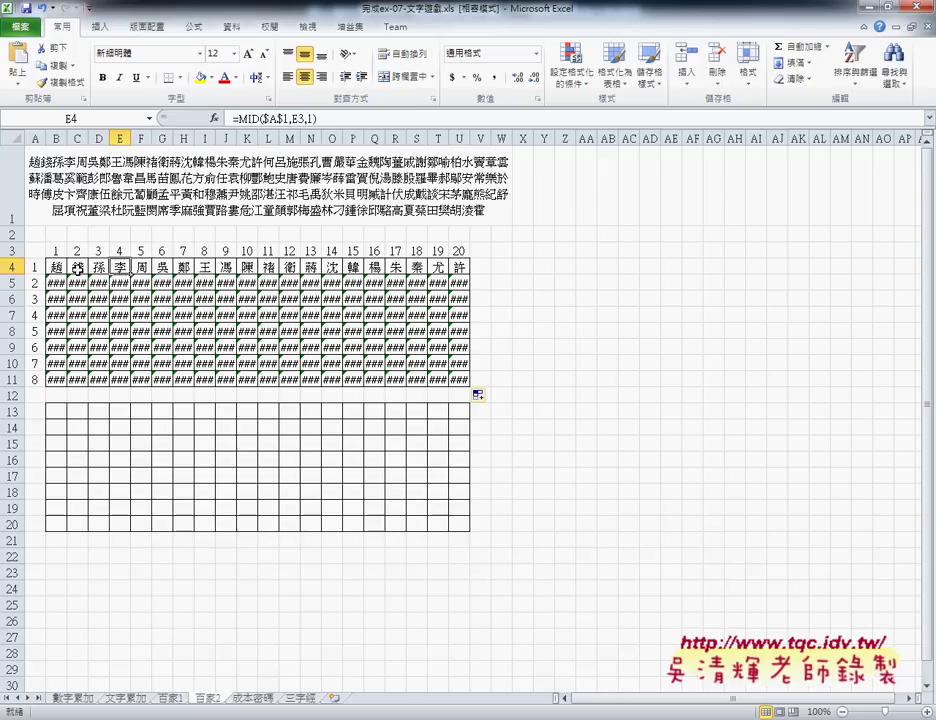
{"action": "left_click", "coordinate": [56, 267]}
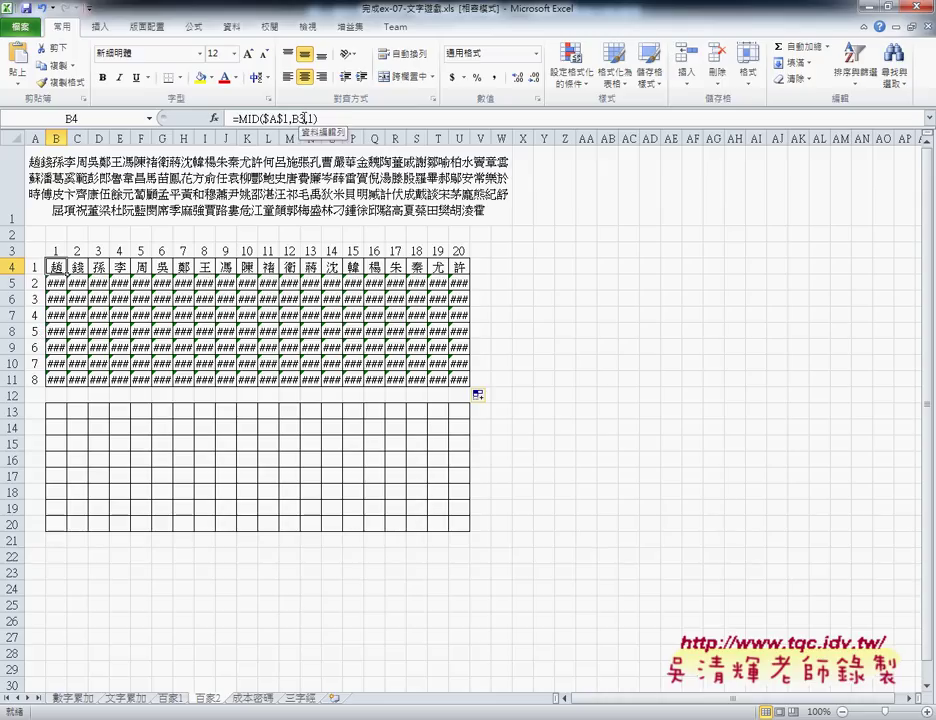
Rework B4's MID Start_num in Function Arguments into B3+(A4-1)*20
{"action": "left_click", "coordinate": [252, 118]}
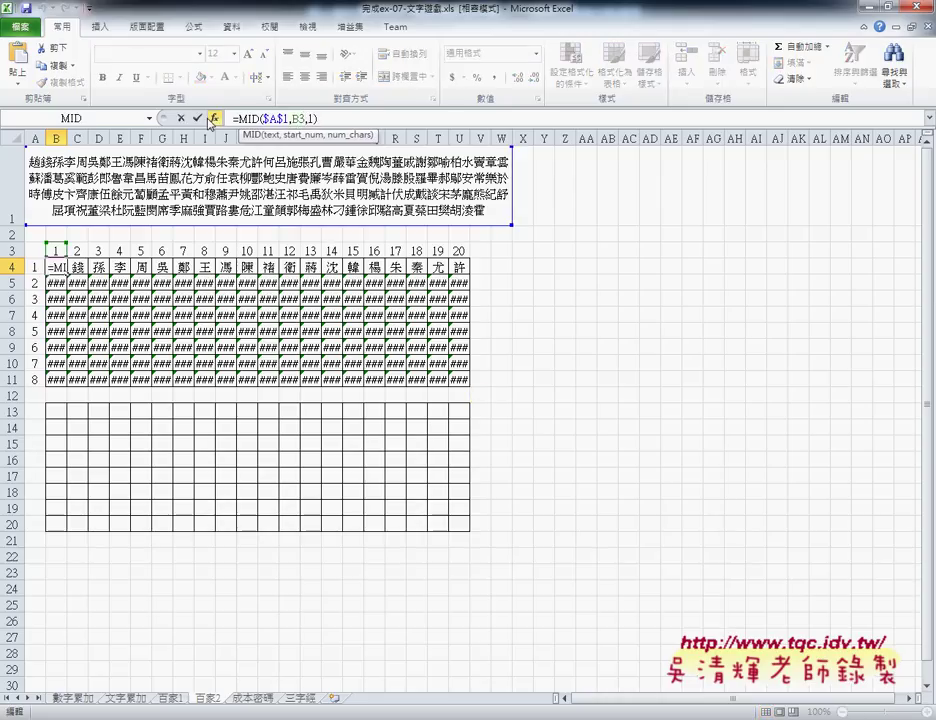
{"action": "left_click", "coordinate": [213, 119]}
{"action": "left_click_drag", "start_coordinate": [499, 252], "coordinate": [547, 252]}
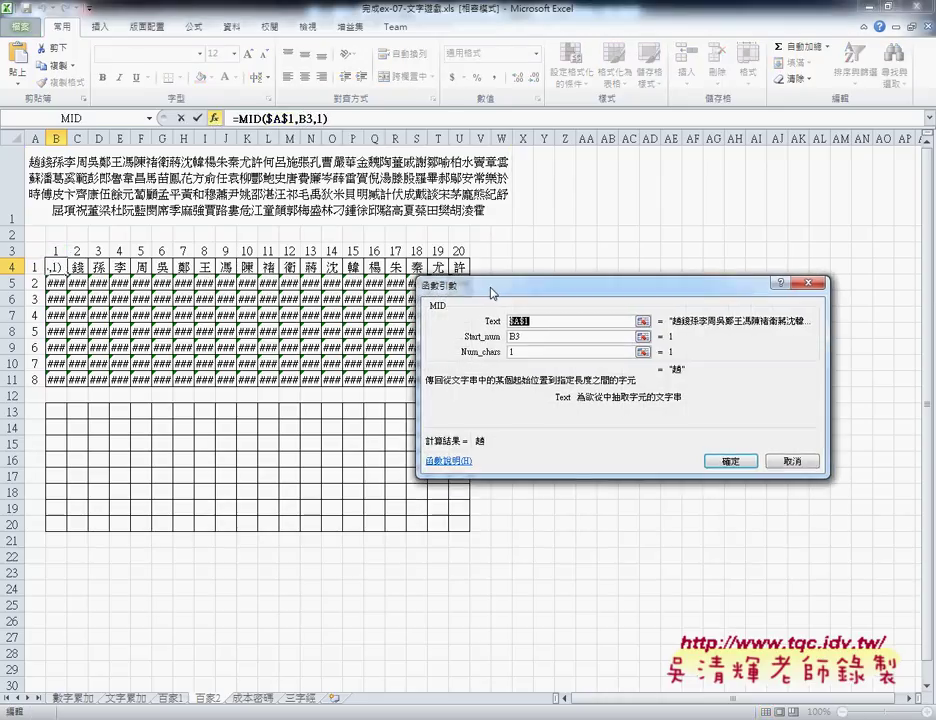
{"action": "left_click", "coordinate": [577, 294]}
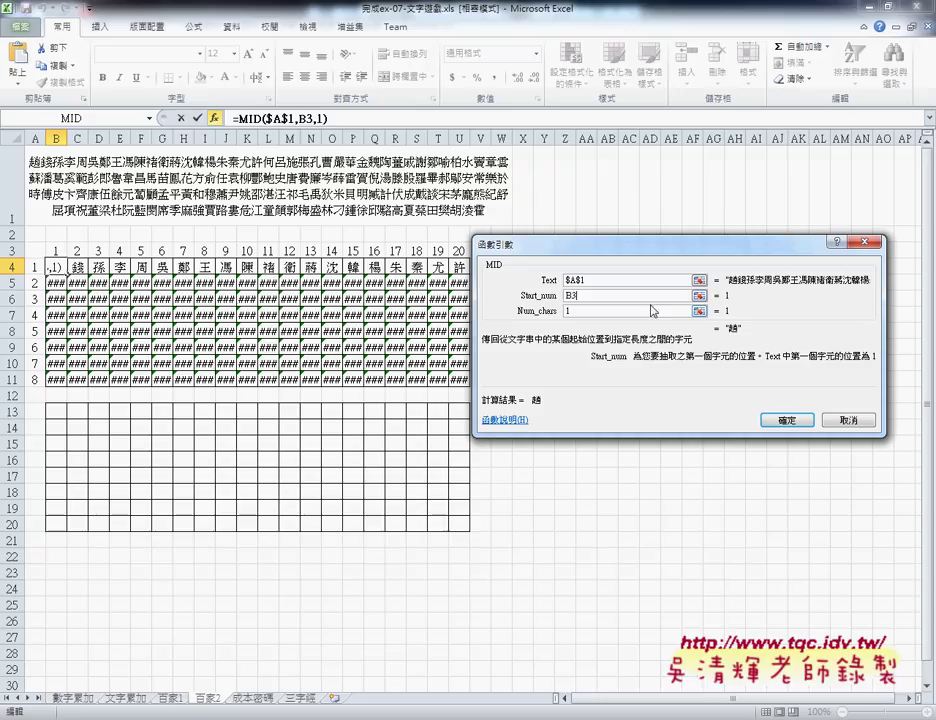
{"action": "type", "text": "+"}
{"action": "left_click", "coordinate": [36, 269]}
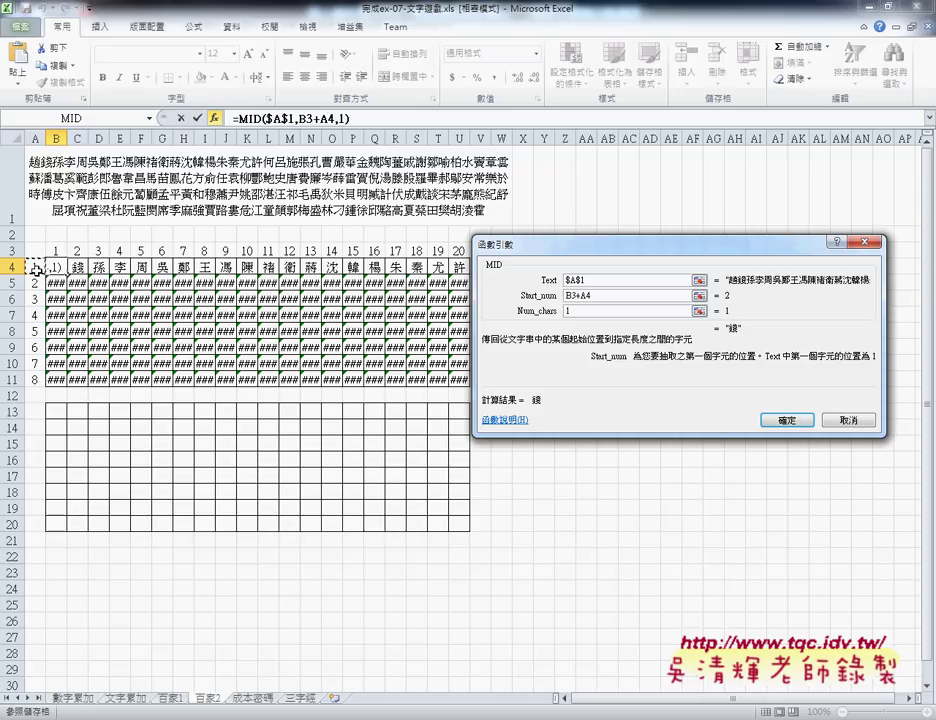
{"action": "type", "text": "-1"}
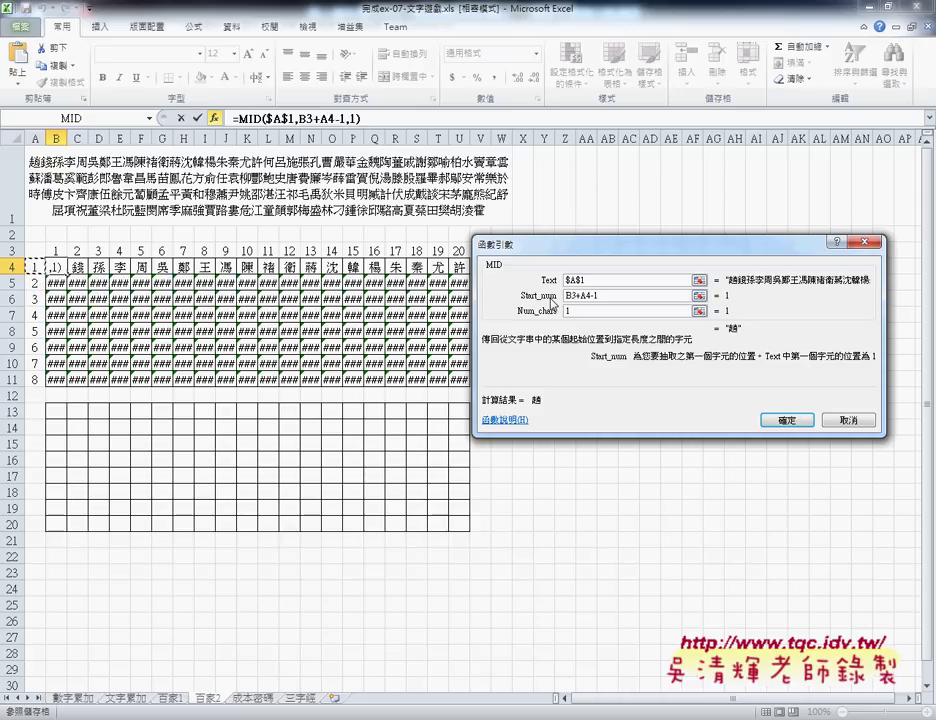
{"action": "left_click", "coordinate": [596, 295]}
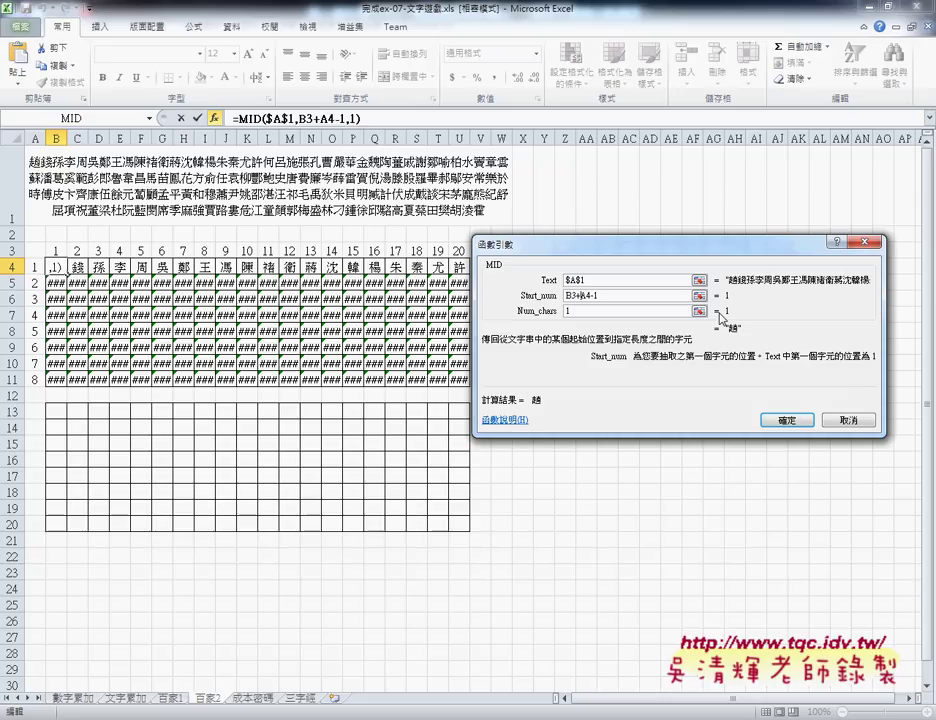
{"action": "type", "text": "(A4-1"}
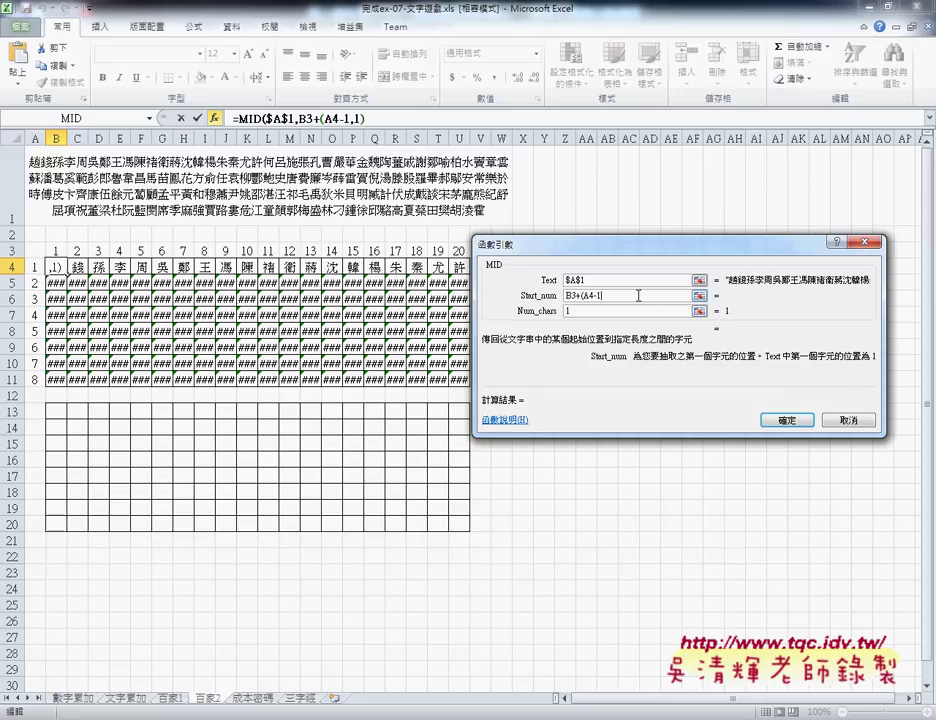
{"action": "type", "text": ")*"}
{"action": "type", "text": "20"}
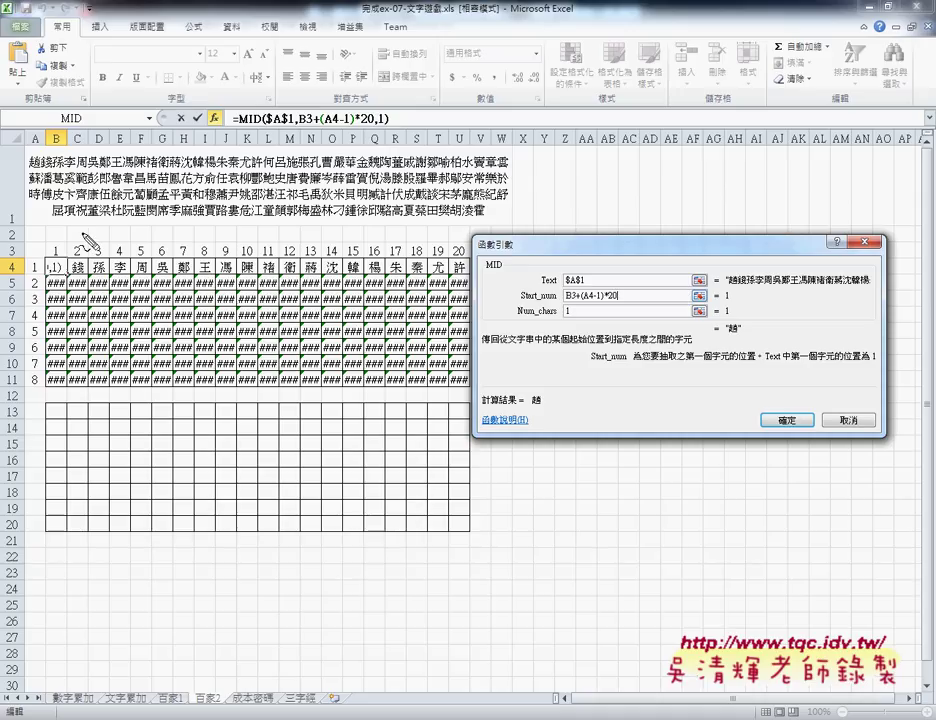
Annotate the column numbers, the row-3 and column-A headers, and B3 in Start_num, then clear the marks
{"action": "mouse_move", "coordinate": [40, 241]}
{"action": "left_mouse_down"}
{"action": "mouse_move", "coordinate": [113, 240]}
{"action": "mouse_move", "coordinate": [114, 250]}
{"action": "left_mouse_up"}
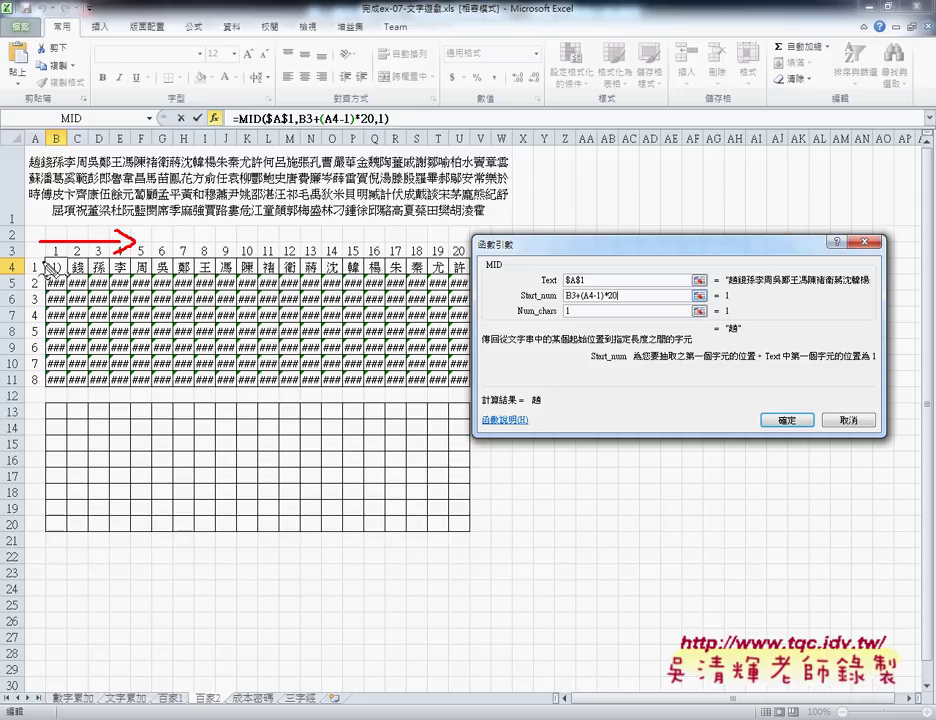
{"action": "left_click_drag", "start_coordinate": [45, 275], "coordinate": [40, 258]}
{"action": "left_click_drag", "start_coordinate": [22, 252], "coordinate": [12, 244]}
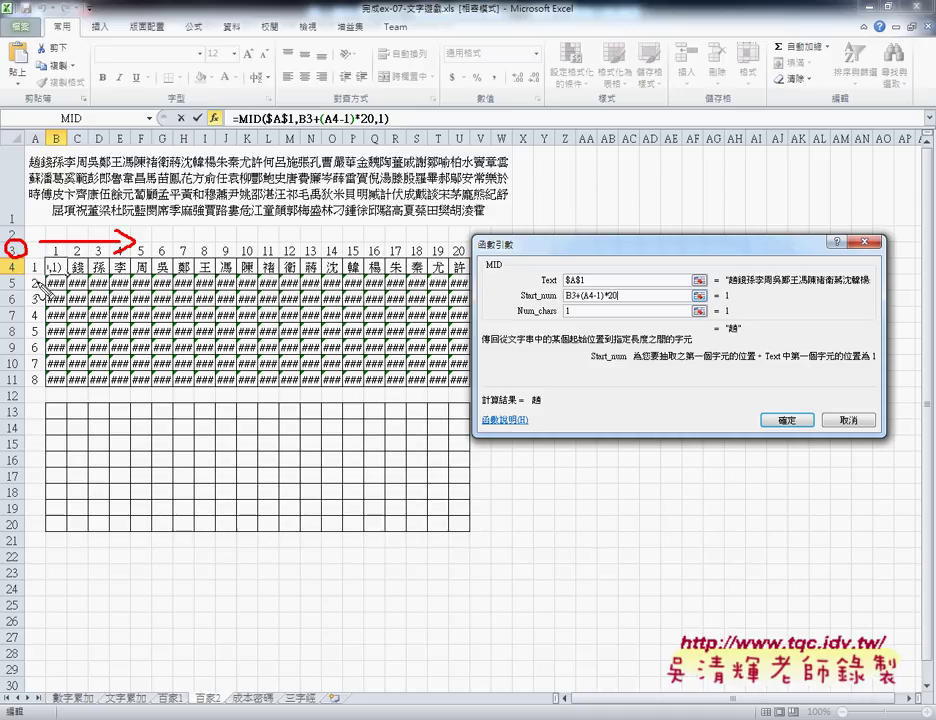
{"action": "mouse_move", "coordinate": [42, 111]}
{"action": "left_mouse_down"}
{"action": "mouse_move", "coordinate": [47, 126]}
{"action": "mouse_move", "coordinate": [44, 110]}
{"action": "left_mouse_up"}
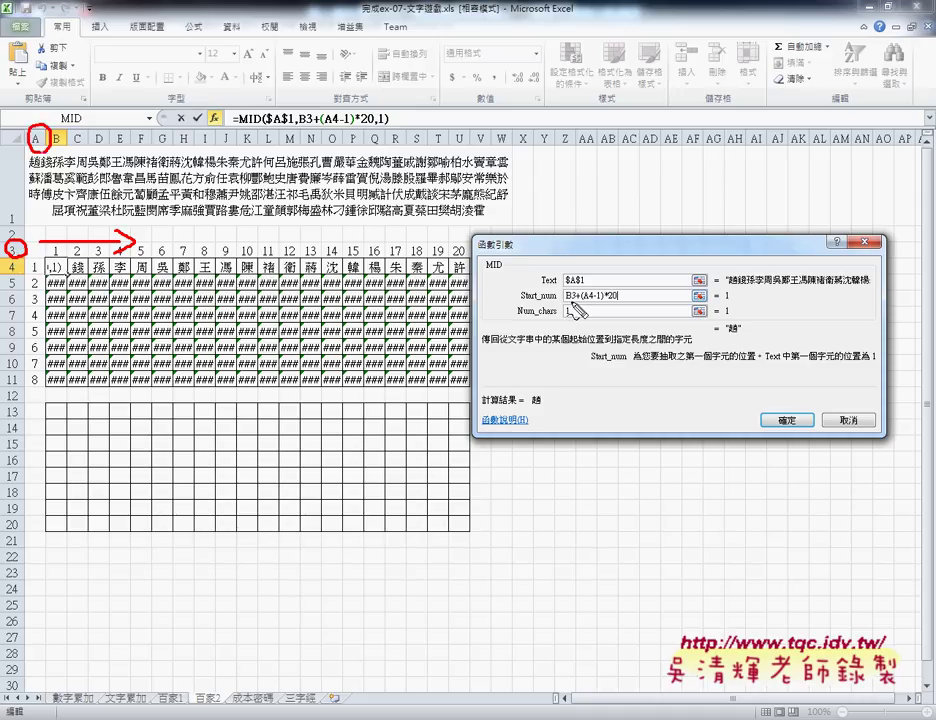
{"action": "left_click_drag", "start_coordinate": [569, 301], "coordinate": [592, 302]}
{"action": "key", "text": "Escape"}
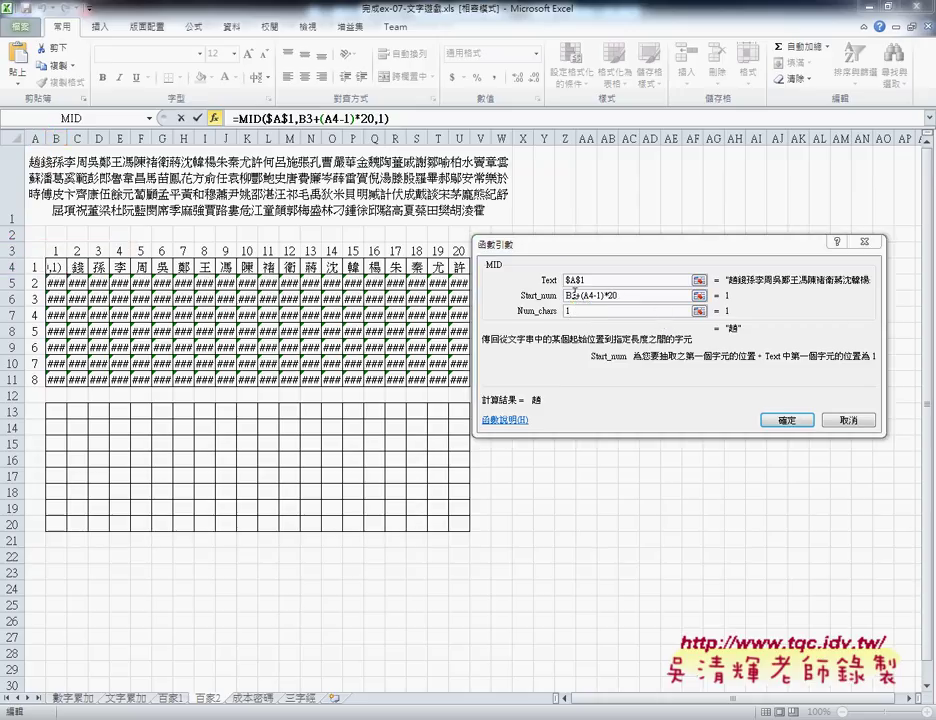
Change Start_num to B$3+($A4-1)*20 and commit =MID($A$1,B$3+($A4-1)*20,1) in B4
{"action": "left_click", "coordinate": [611, 295]}
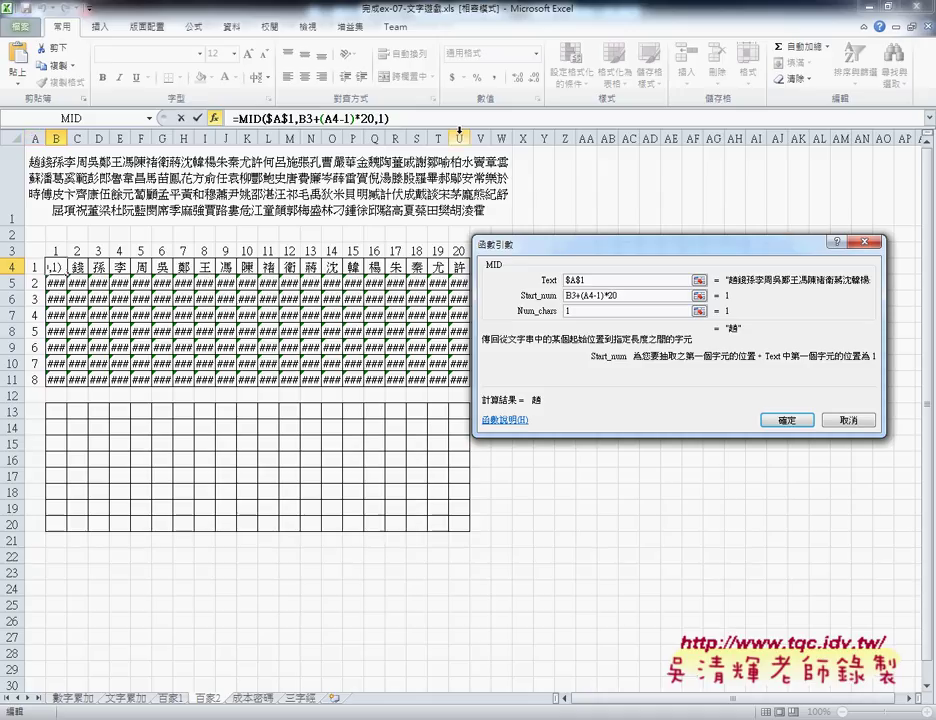
{"action": "type", "text": "$3+("}
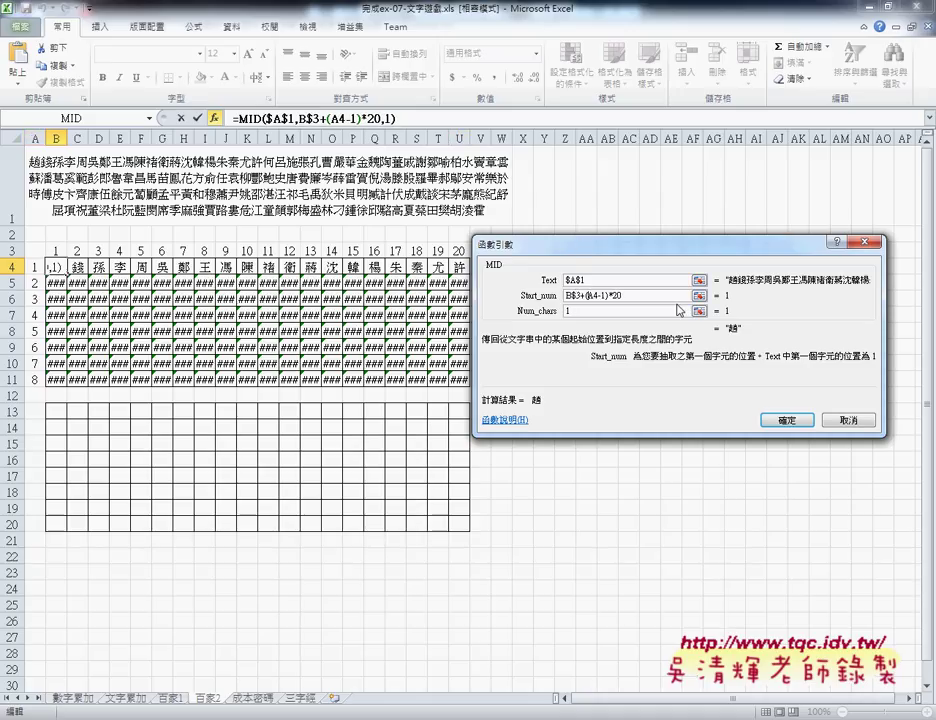
{"action": "type", "text": "$"}
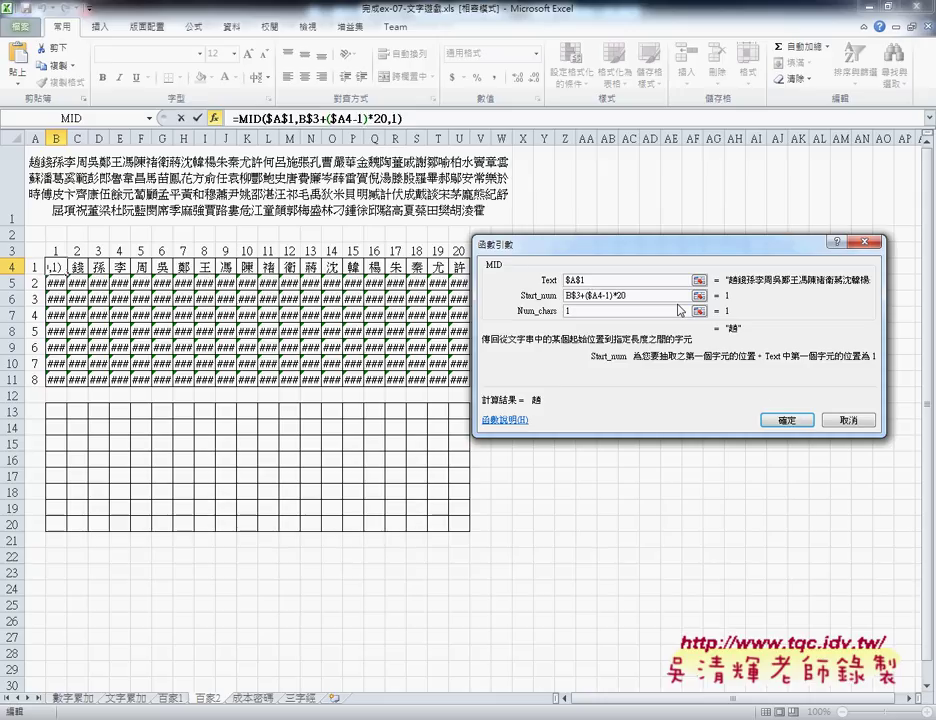
{"action": "left_click", "coordinate": [782, 420]}
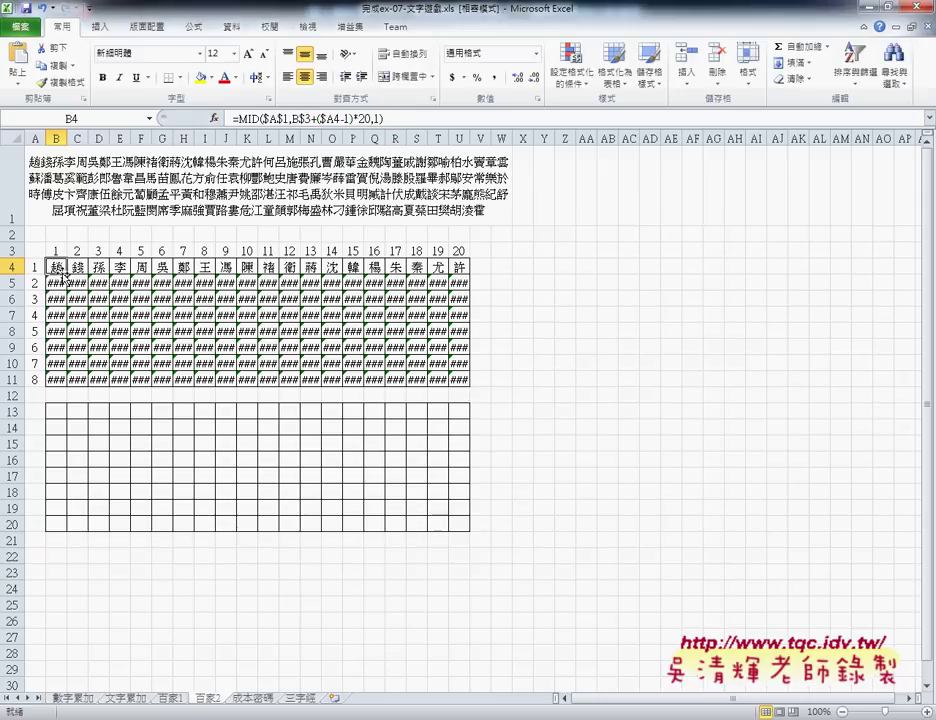
Fill B4's corrected formula over B4:U11, then compare the formulas in rows 11 and 4
{"action": "mouse_move", "coordinate": [65, 274]}
{"action": "left_mouse_down"}
{"action": "mouse_move", "coordinate": [465, 275]}
{"action": "mouse_move", "coordinate": [469, 387]}
{"action": "left_mouse_up"}
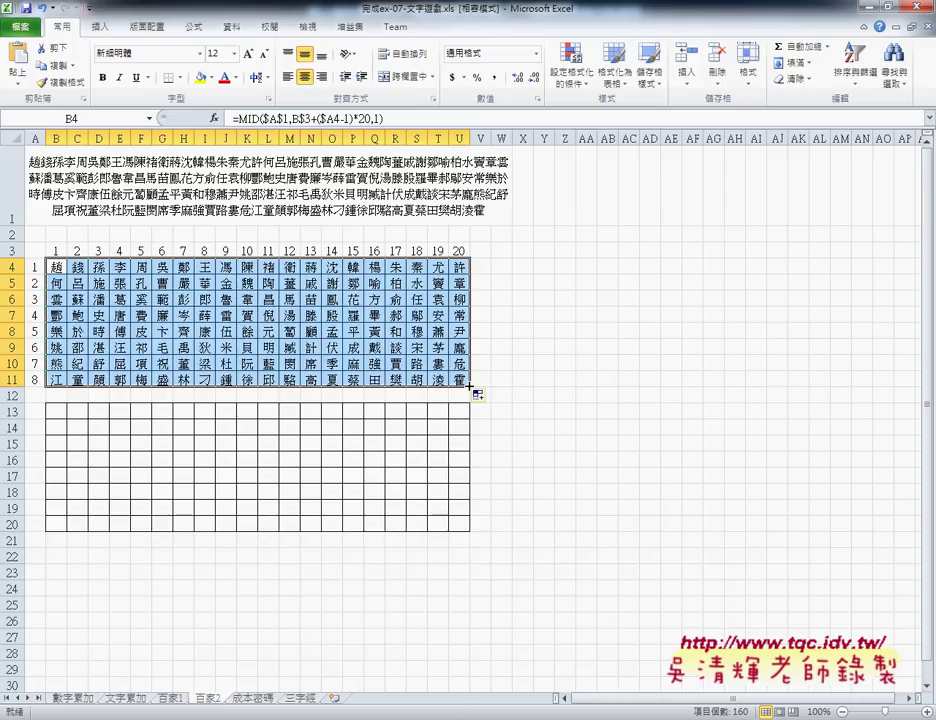
{"action": "left_click_drag", "start_coordinate": [54, 268], "coordinate": [458, 268]}
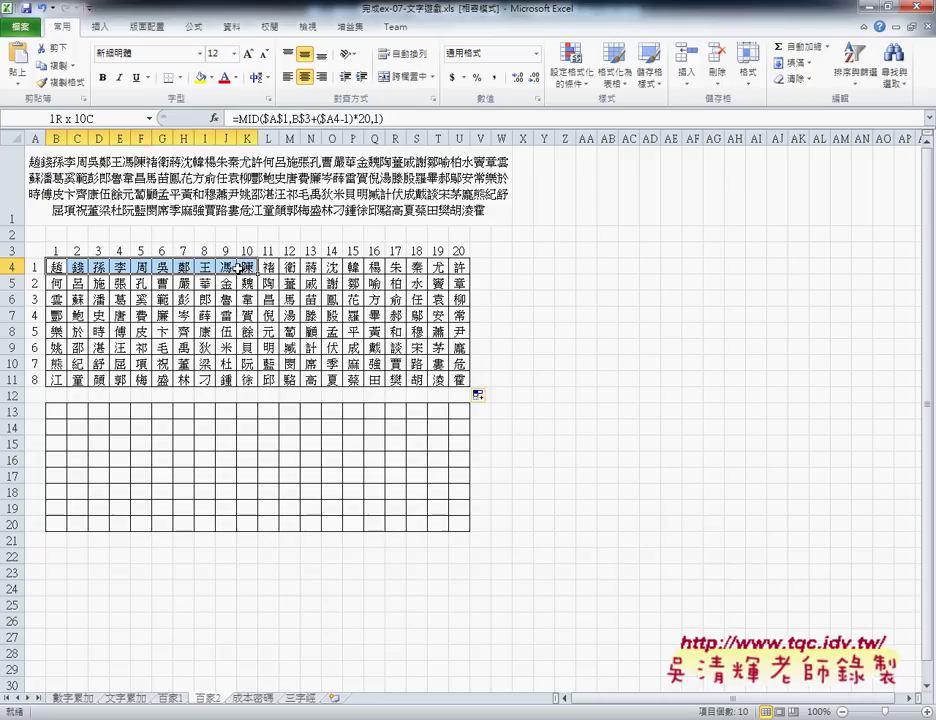
{"action": "left_click_drag", "start_coordinate": [56, 380], "coordinate": [459, 378]}
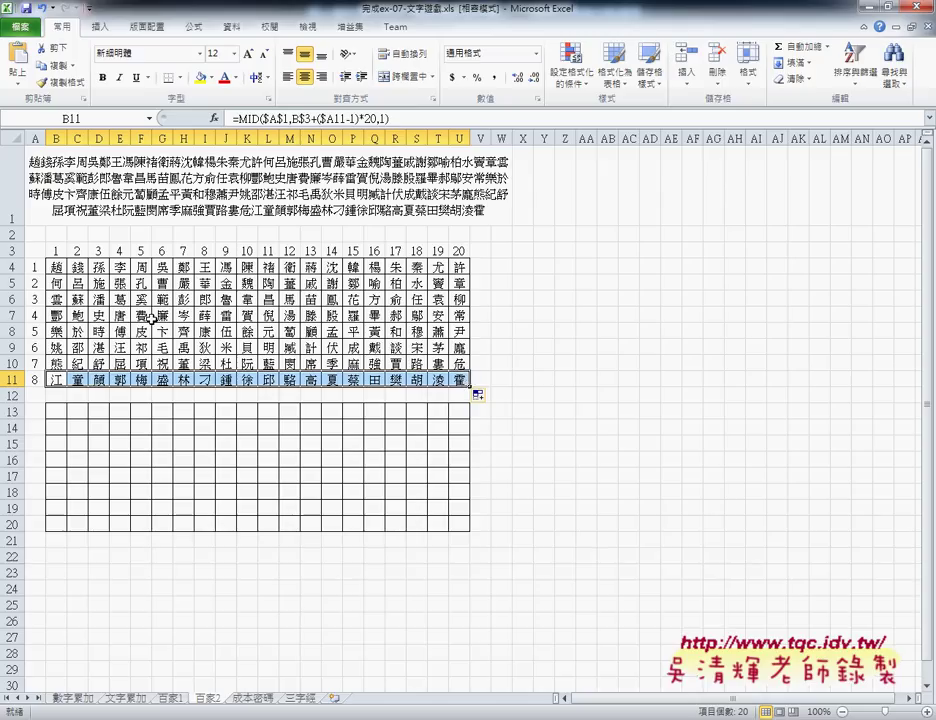
{"action": "left_click_drag", "start_coordinate": [56, 267], "coordinate": [465, 263]}
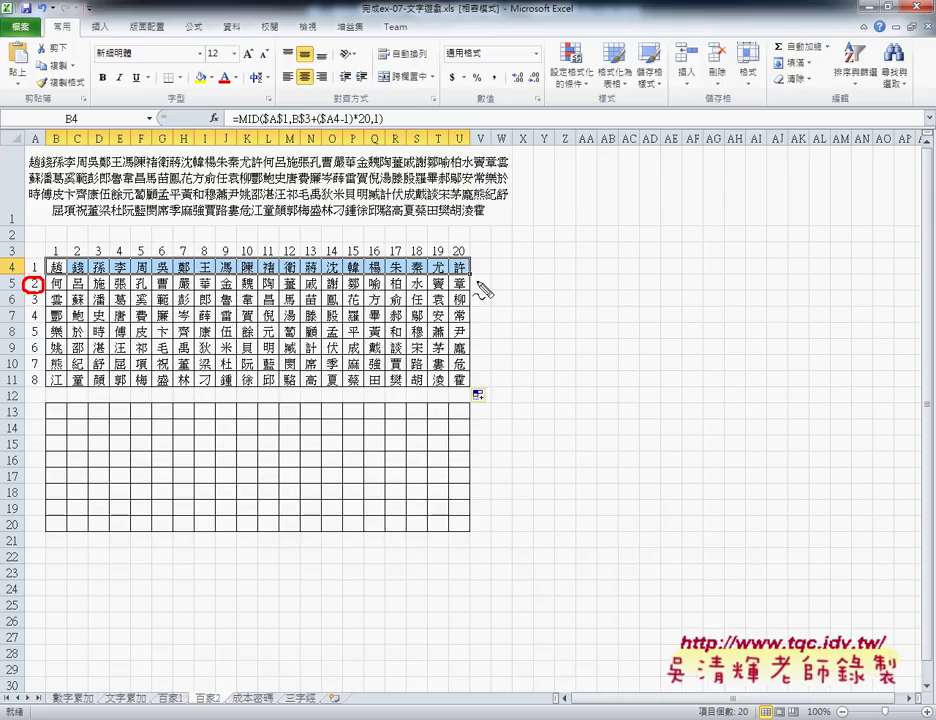
{"action": "left_click_drag", "start_coordinate": [477, 283], "coordinate": [494, 289]}
{"action": "left_click_drag", "start_coordinate": [52, 242], "coordinate": [53, 260]}
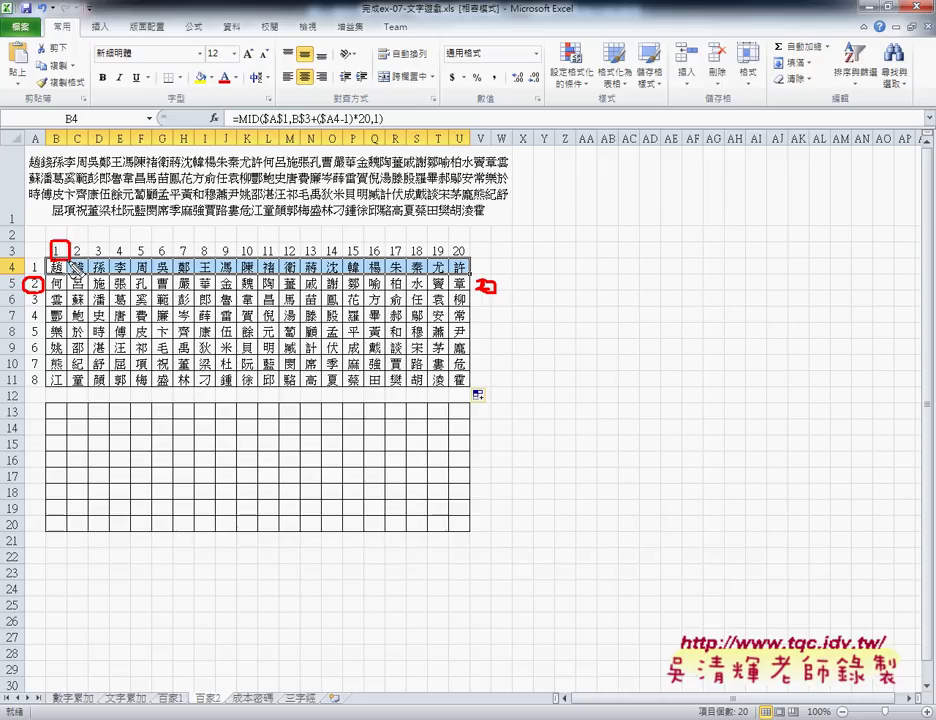
{"action": "mouse_move", "coordinate": [455, 282]}
{"action": "left_mouse_down"}
{"action": "mouse_move", "coordinate": [455, 304]}
{"action": "mouse_move", "coordinate": [478, 288]}
{"action": "left_mouse_up"}
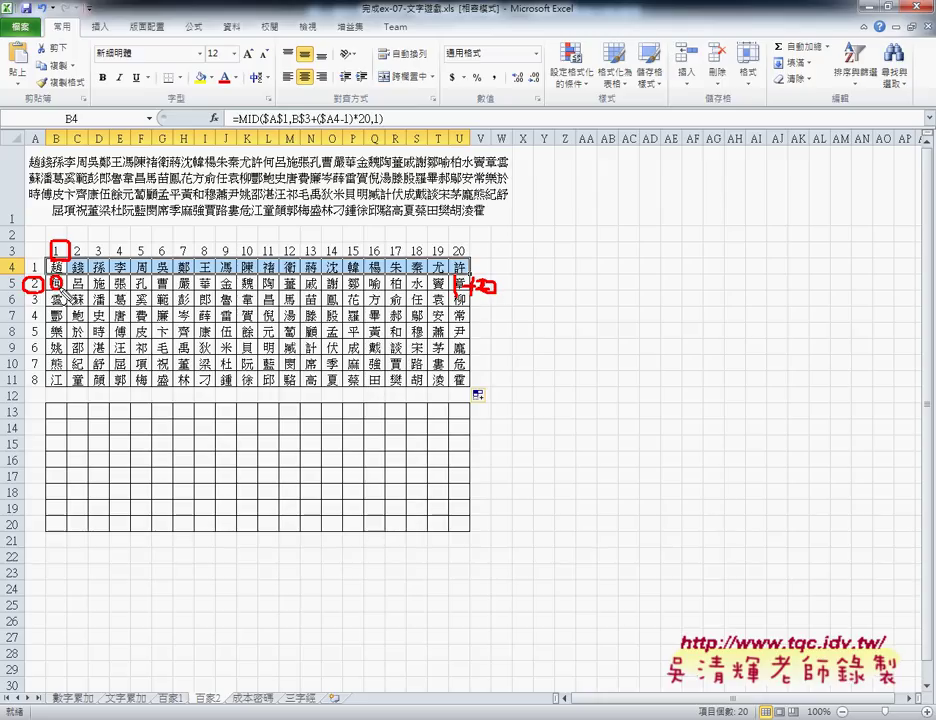
{"action": "left_click_drag", "start_coordinate": [56, 284], "coordinate": [63, 305]}
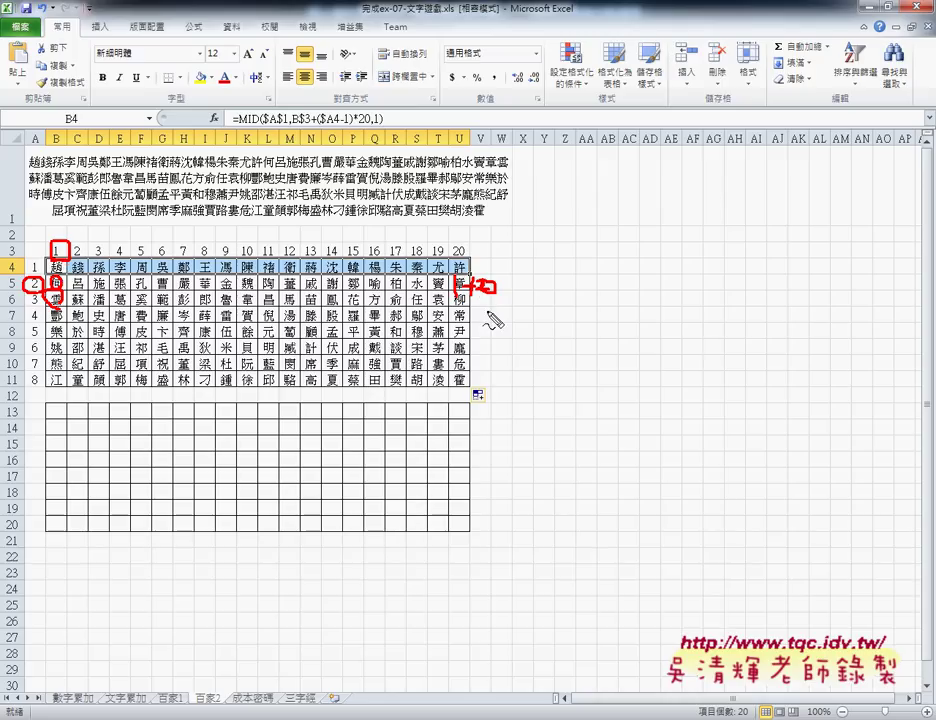
{"action": "mouse_move", "coordinate": [486, 290]}
{"action": "left_mouse_down"}
{"action": "mouse_move", "coordinate": [486, 306]}
{"action": "mouse_move", "coordinate": [528, 304]}
{"action": "mouse_move", "coordinate": [523, 312]}
{"action": "left_mouse_up"}
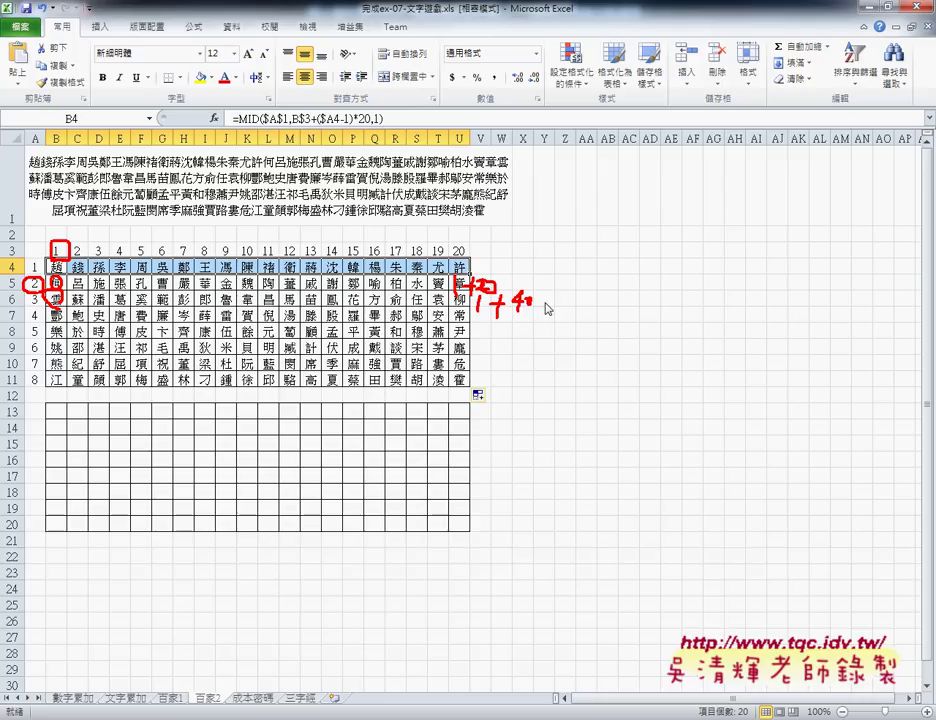
{"action": "key", "text": "Escape"}
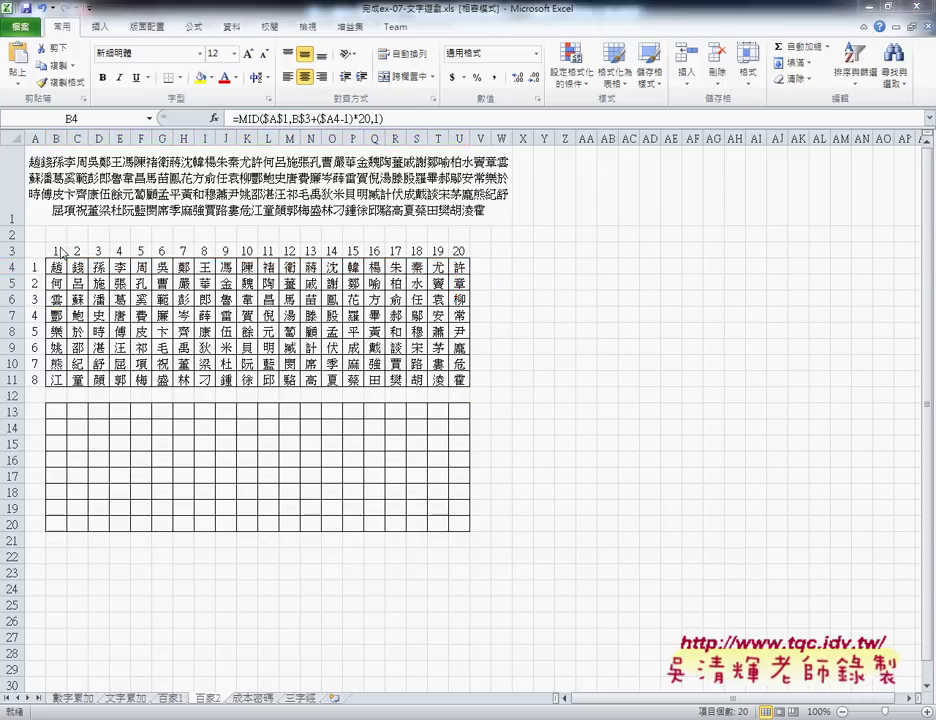
Select the row-3 numbers, the column-A numbers and the grid cells to plan the lower grid's labels
{"action": "left_click_drag", "start_coordinate": [60, 251], "coordinate": [462, 246]}
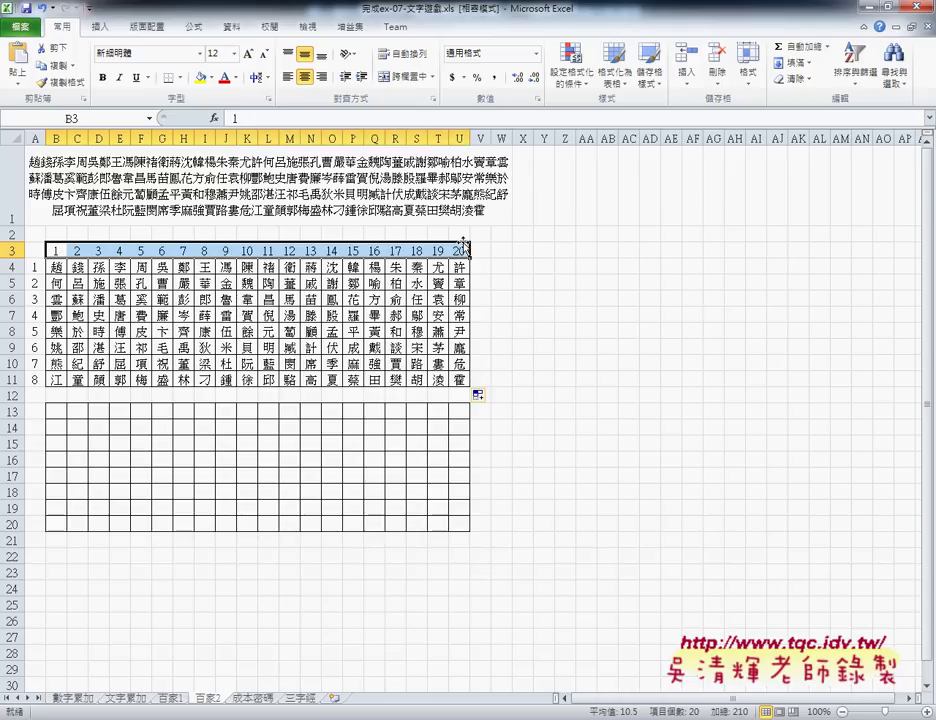
{"action": "left_click_drag", "start_coordinate": [38, 267], "coordinate": [45, 385]}
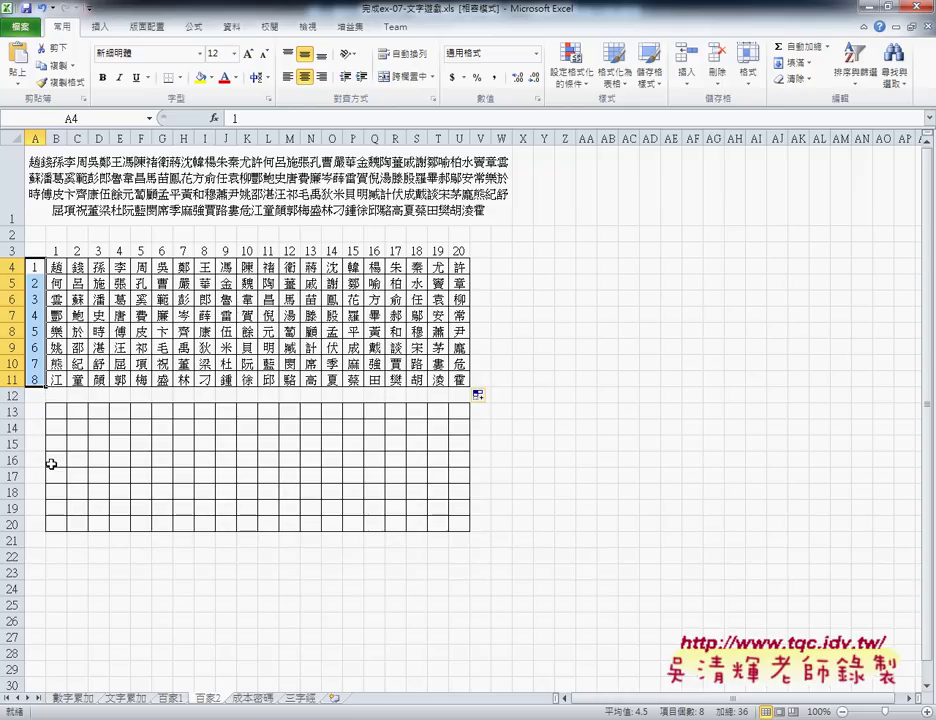
{"action": "left_click", "coordinate": [57, 410]}
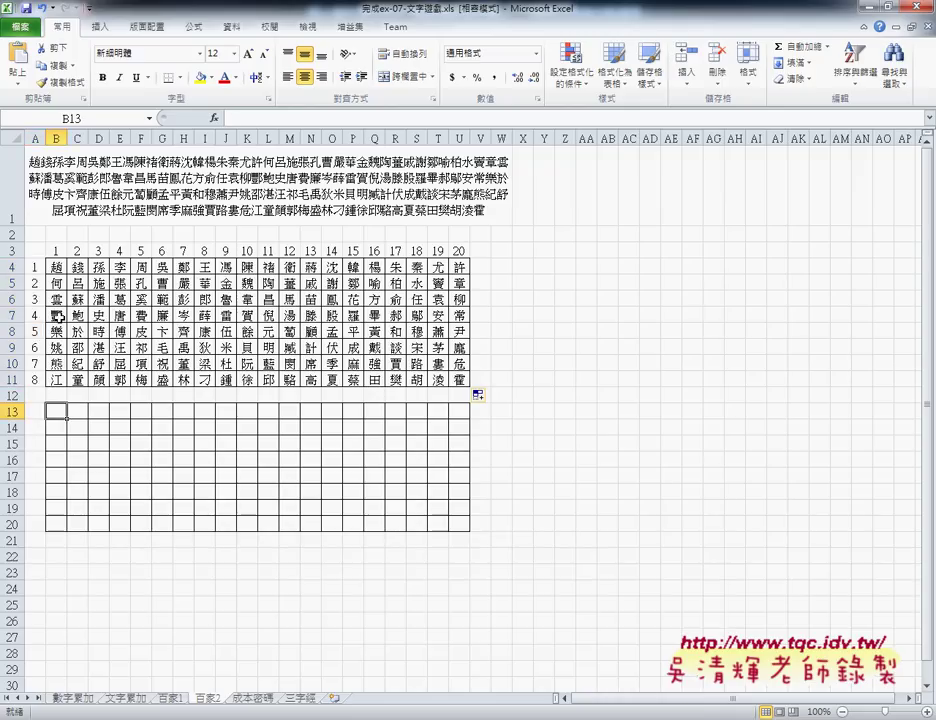
{"action": "left_click_drag", "start_coordinate": [60, 271], "coordinate": [169, 270]}
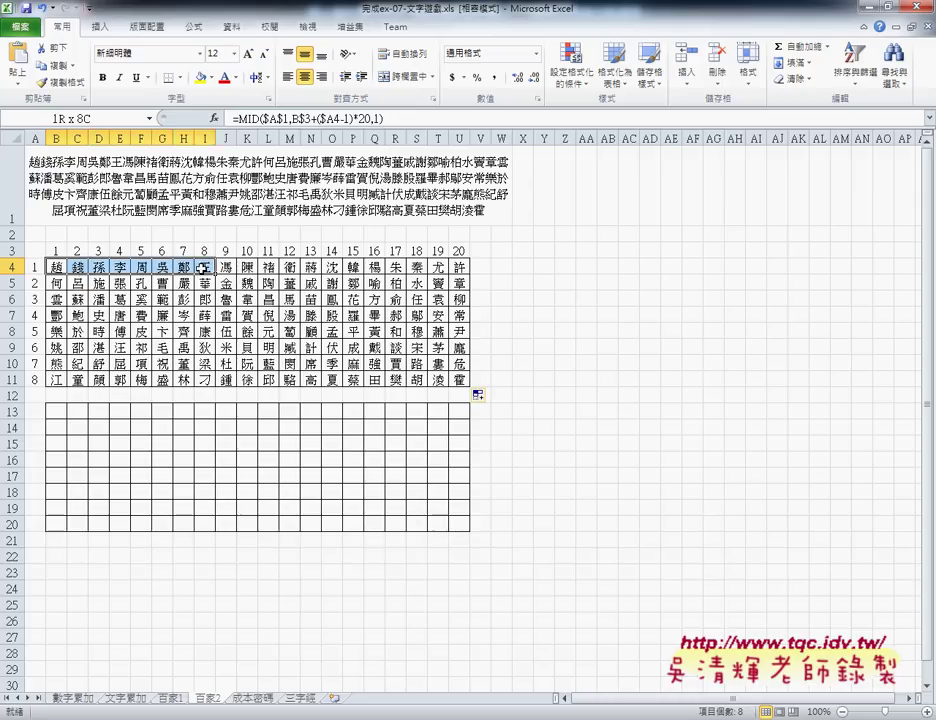
{"action": "left_click_drag", "start_coordinate": [173, 269], "coordinate": [205, 268]}
{"action": "left_click_drag", "start_coordinate": [55, 410], "coordinate": [63, 522]}
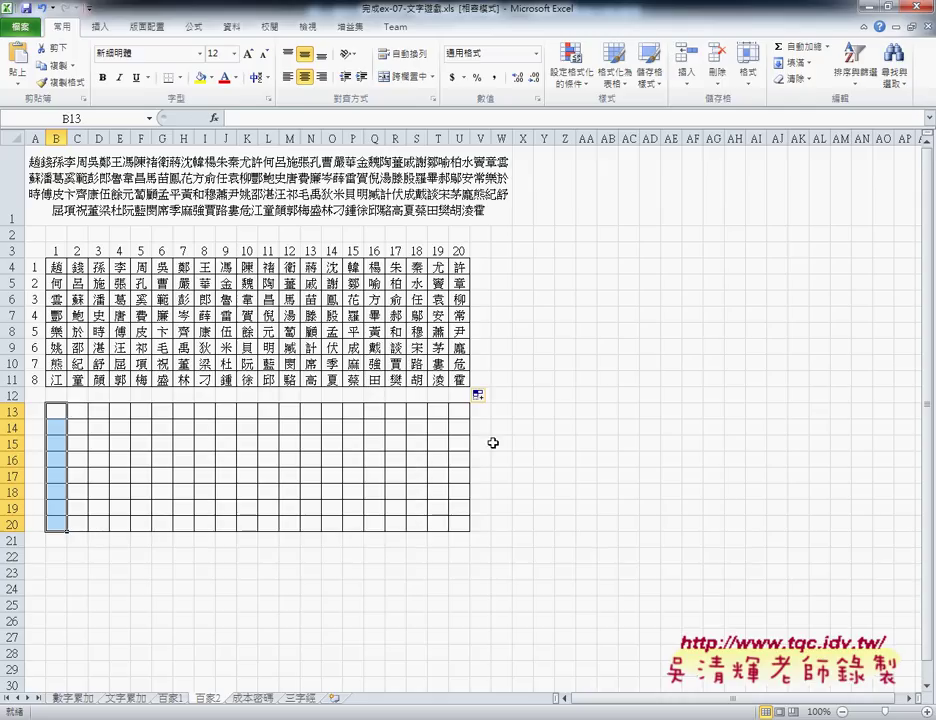
{"action": "left_click", "coordinate": [57, 412]}
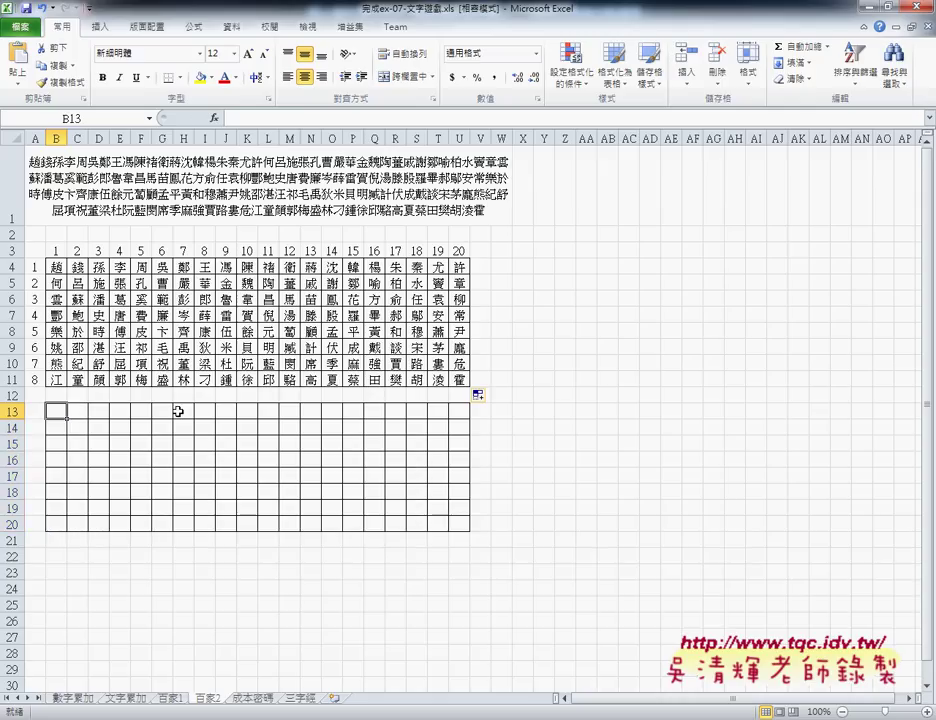
Copy 1–20 from B3:U3 into B12 and 1–8 from A4:A11 into A13
{"action": "mouse_move", "coordinate": [56, 250]}
{"action": "left_mouse_down"}
{"action": "mouse_move", "coordinate": [481, 251]}
{"action": "mouse_move", "coordinate": [465, 252]}
{"action": "left_mouse_up"}
{"action": "key", "text": "ctrl+c"}
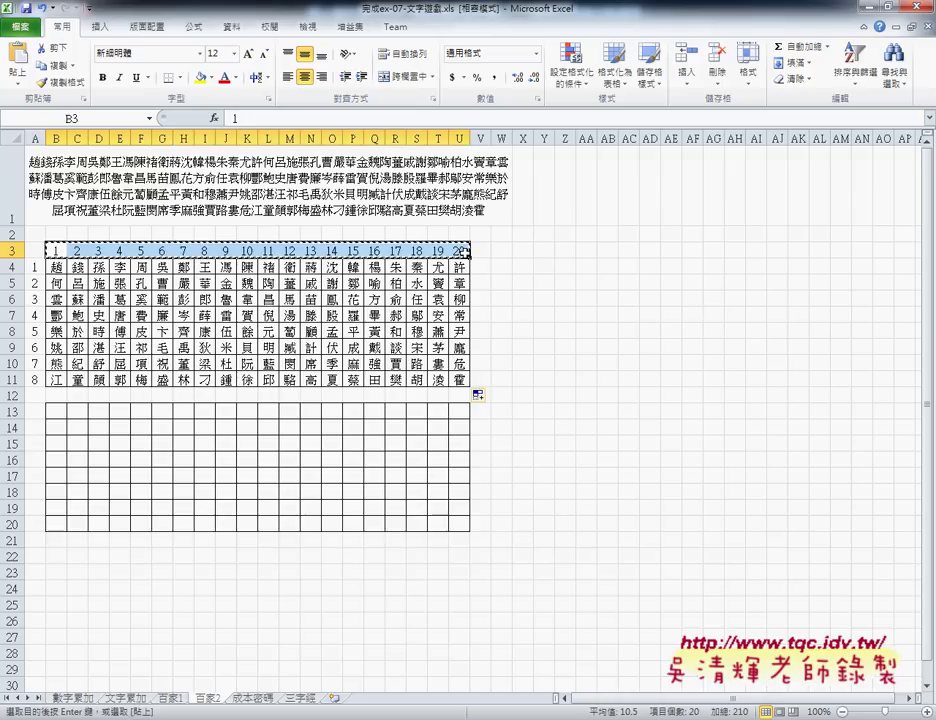
{"action": "left_click", "coordinate": [54, 401]}
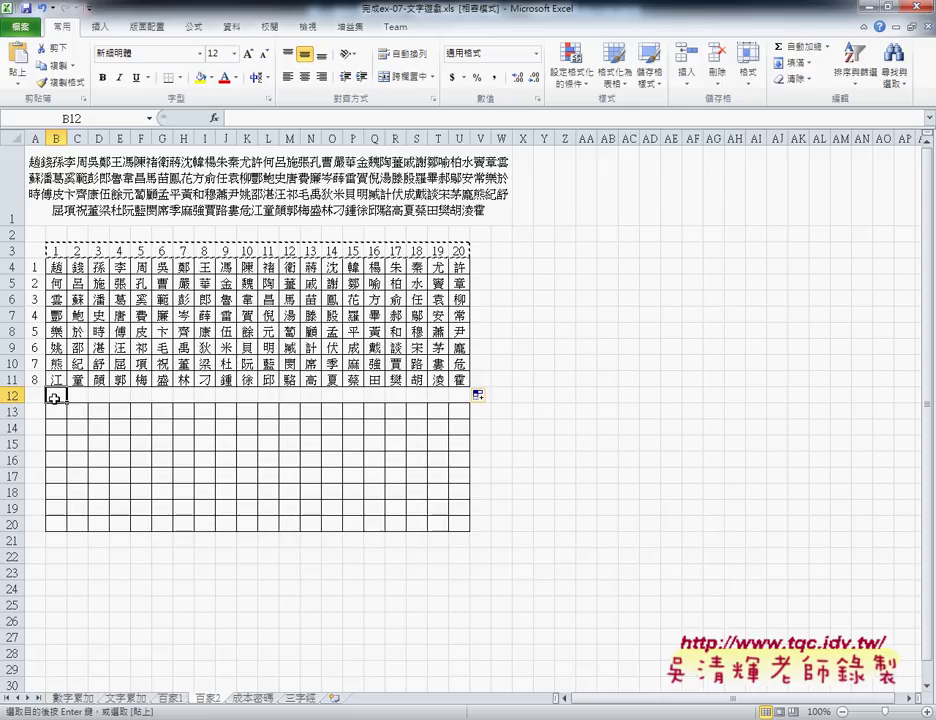
{"action": "key", "text": "ctrl+v"}
{"action": "left_click_drag", "start_coordinate": [32, 267], "coordinate": [30, 380]}
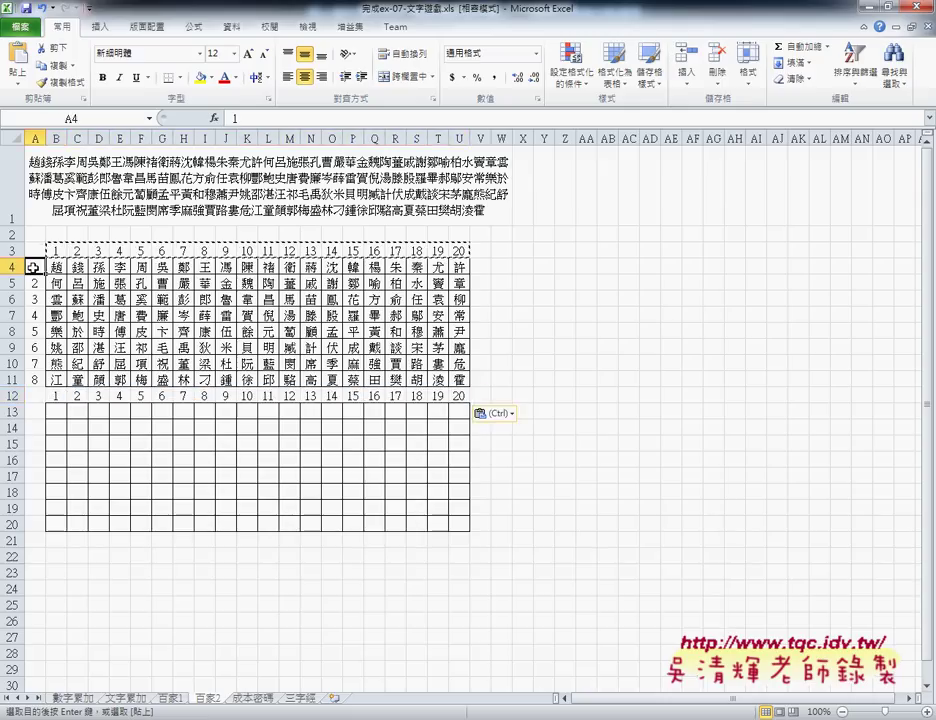
{"action": "key", "text": "ctrl+c"}
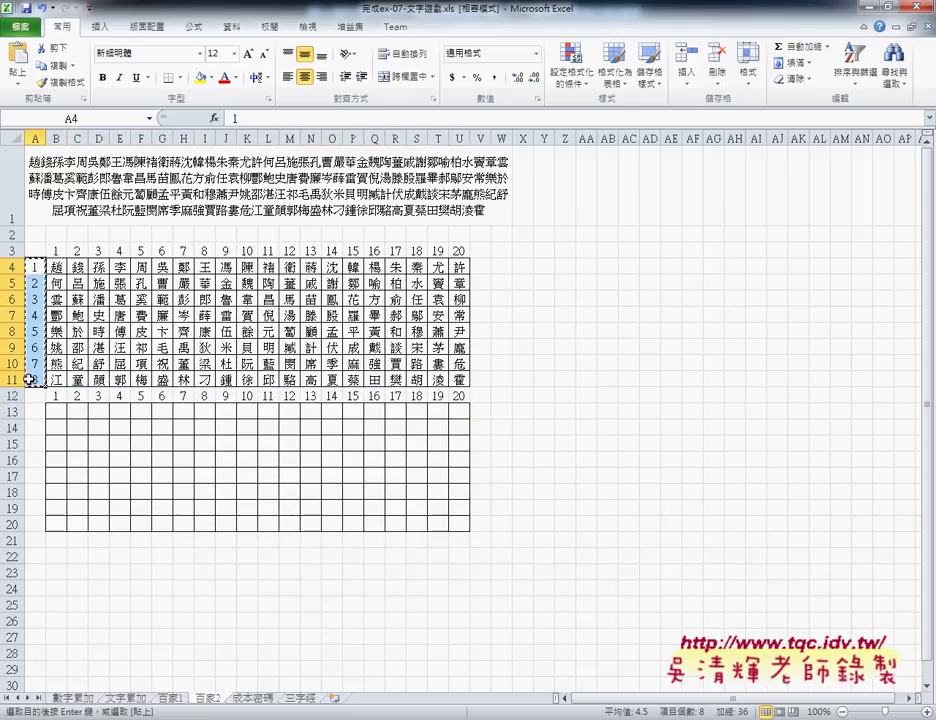
{"action": "left_click", "coordinate": [41, 410]}
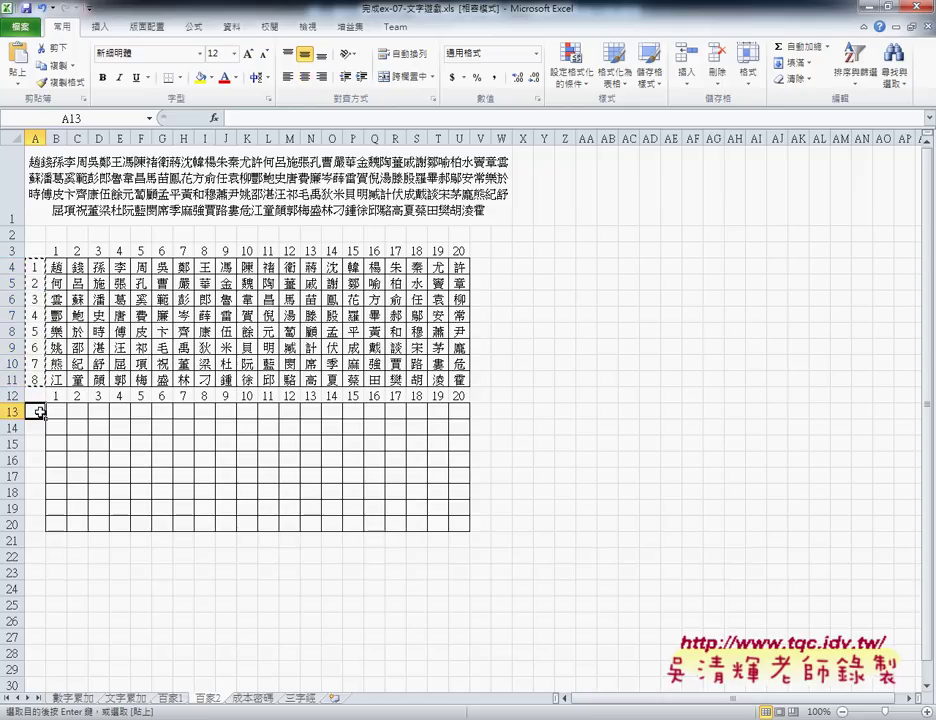
{"action": "key", "text": "ctrl+v"}
{"action": "left_click", "coordinate": [50, 412]}
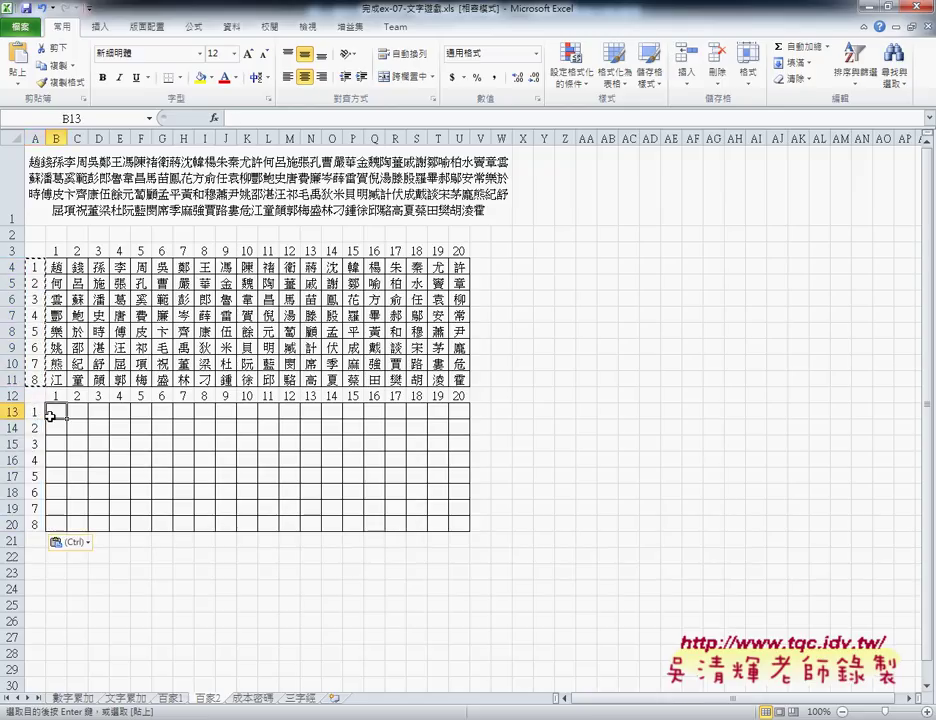
{"action": "left_click", "coordinate": [216, 119]}
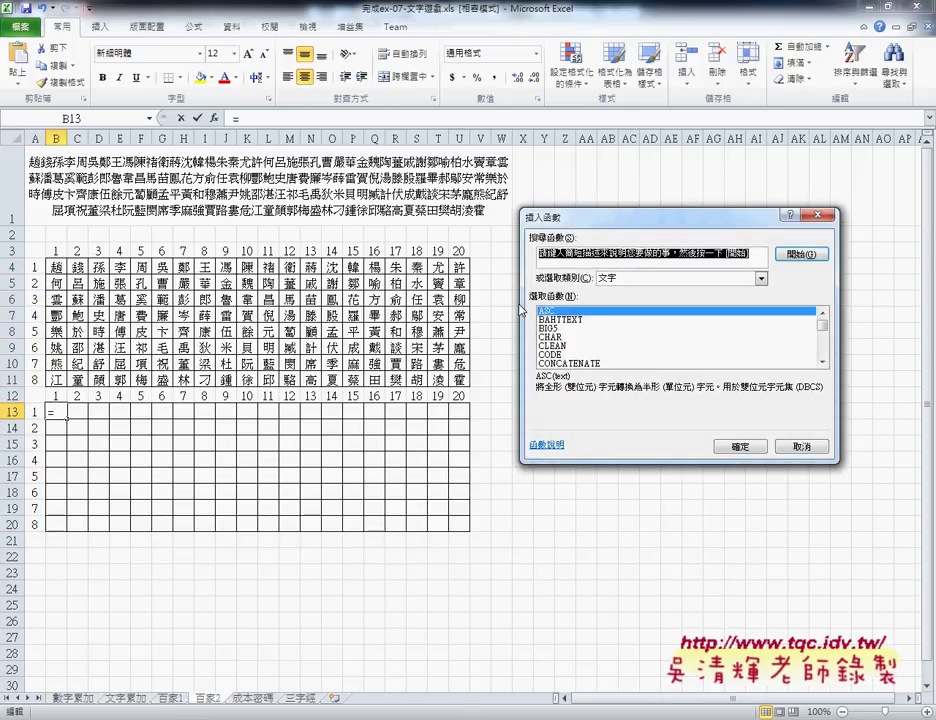
Start a MID formula in B13 with Text set to $A$1 and Num_chars set to 1
{"action": "left_click", "coordinate": [822, 362]}
{"action": "left_click", "coordinate": [822, 362]}
{"action": "left_click", "coordinate": [822, 362]}
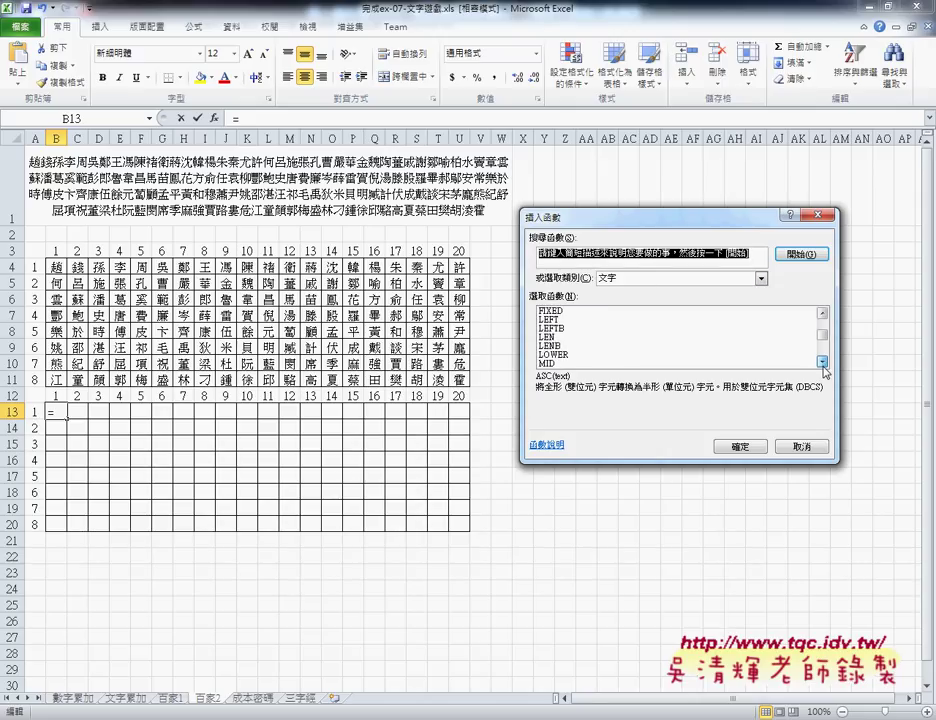
{"action": "left_click", "coordinate": [822, 362]}
{"action": "left_click", "coordinate": [739, 446]}
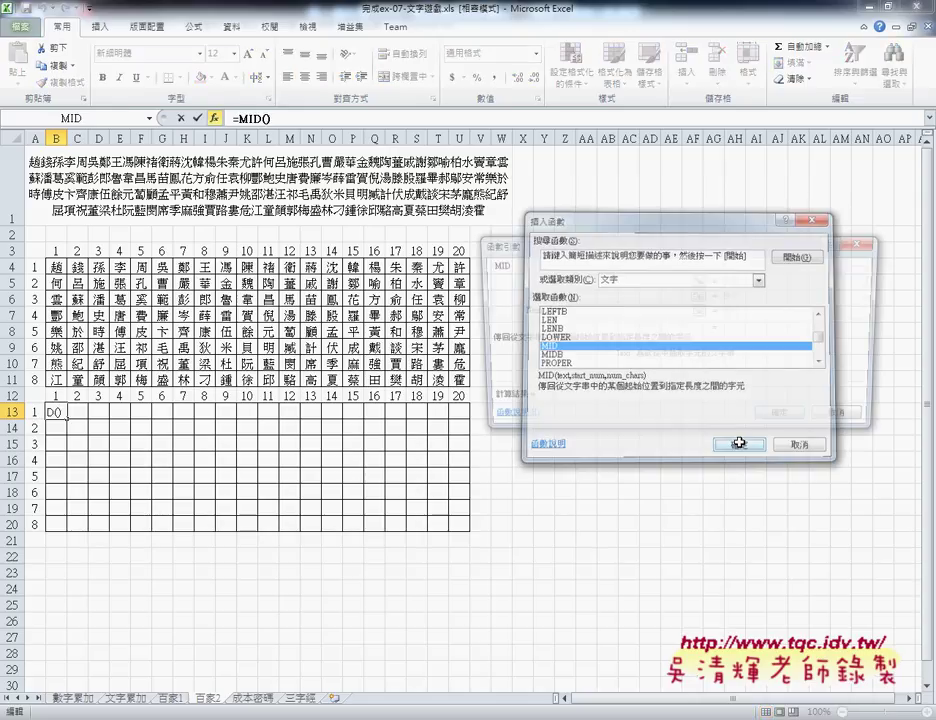
{"action": "left_click", "coordinate": [411, 208]}
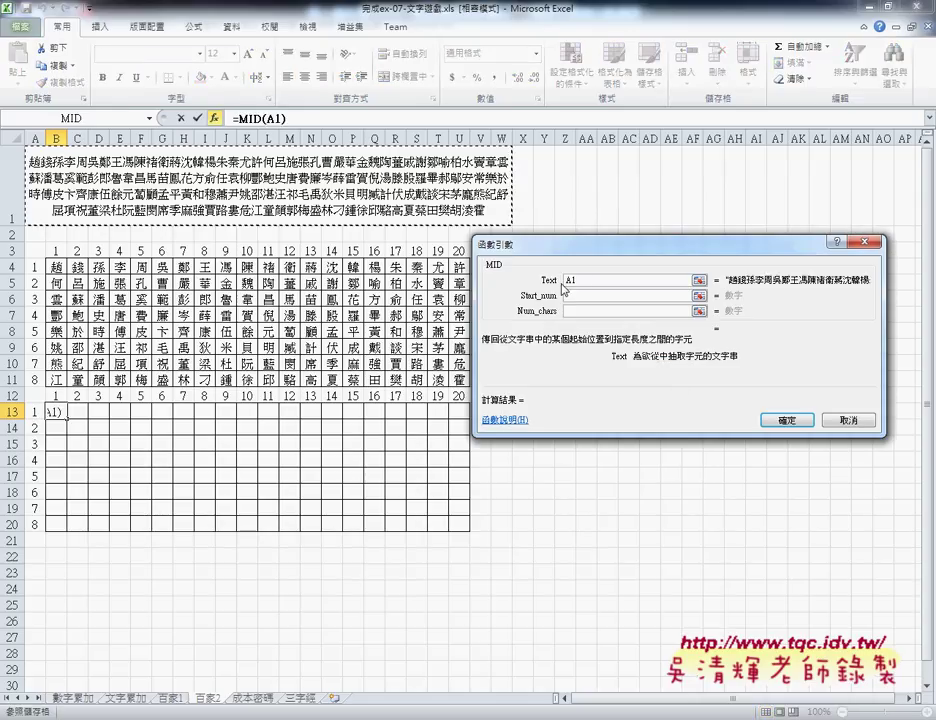
{"action": "left_click", "coordinate": [612, 281]}
{"action": "key", "text": "F4"}
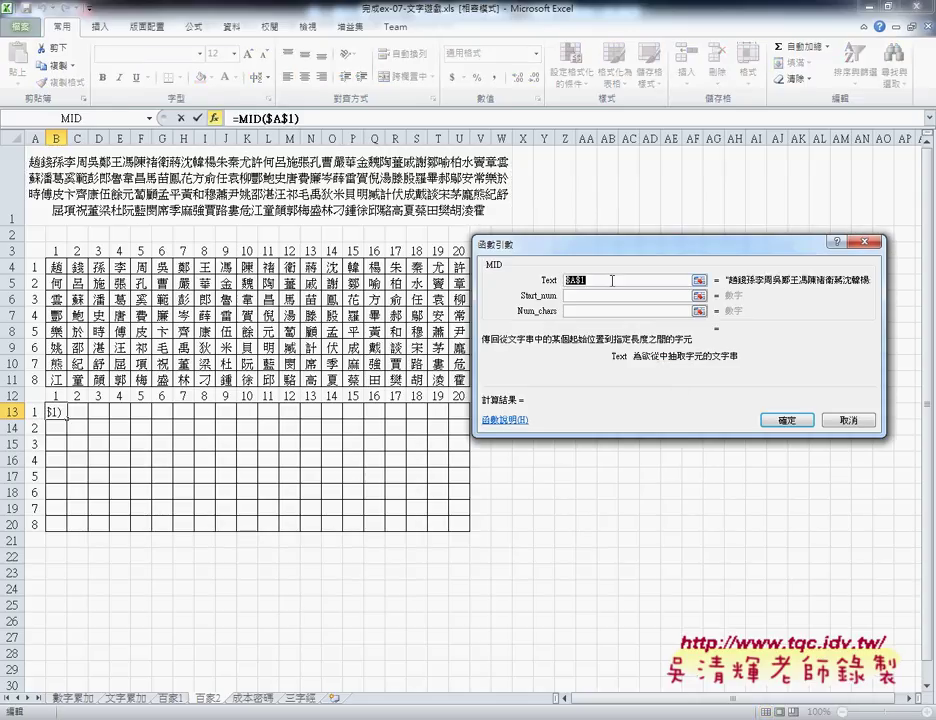
{"action": "left_click", "coordinate": [584, 312]}
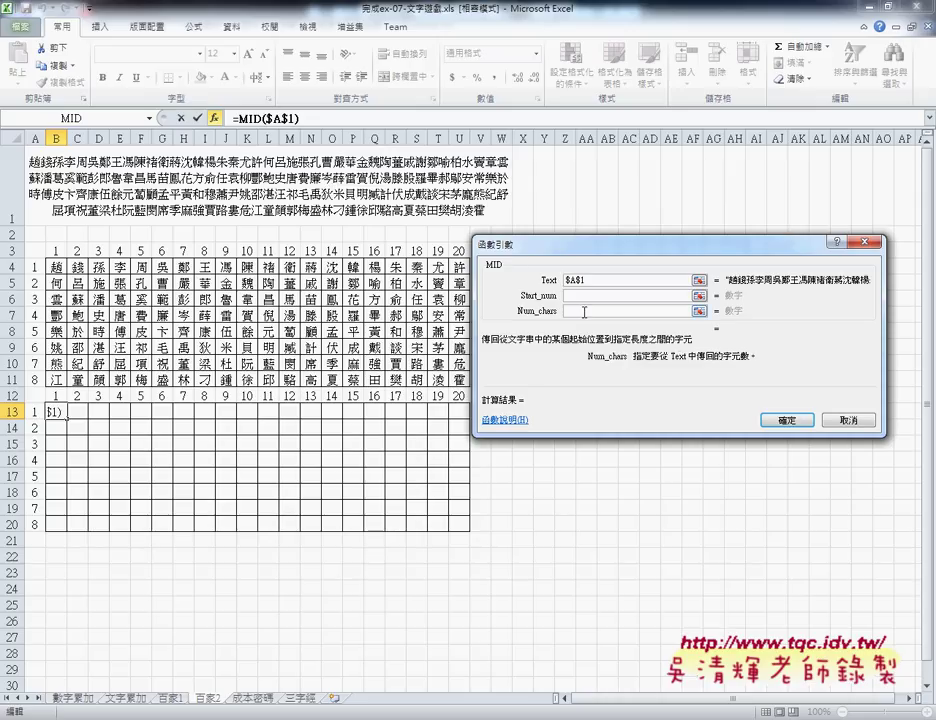
{"action": "type", "text": "1"}
Set Start_num to A13, then fill the formula down to B20 to show 趙 through 王
{"action": "key", "text": "shift+Tab"}
{"action": "key", "text": "shift+Tab"}
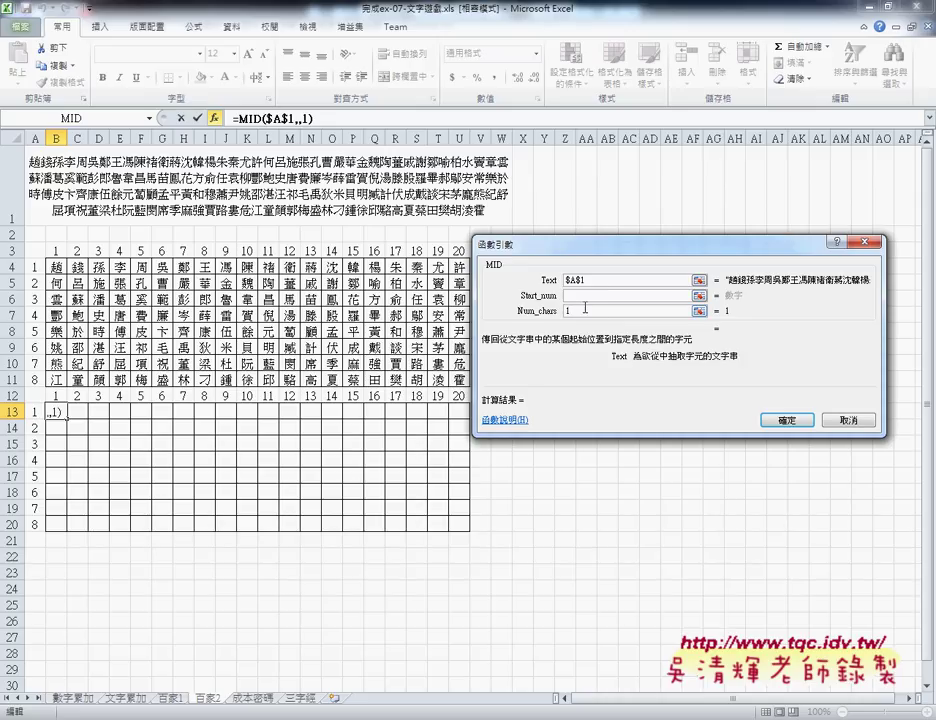
{"action": "left_click", "coordinate": [588, 311]}
{"action": "left_click", "coordinate": [590, 296]}
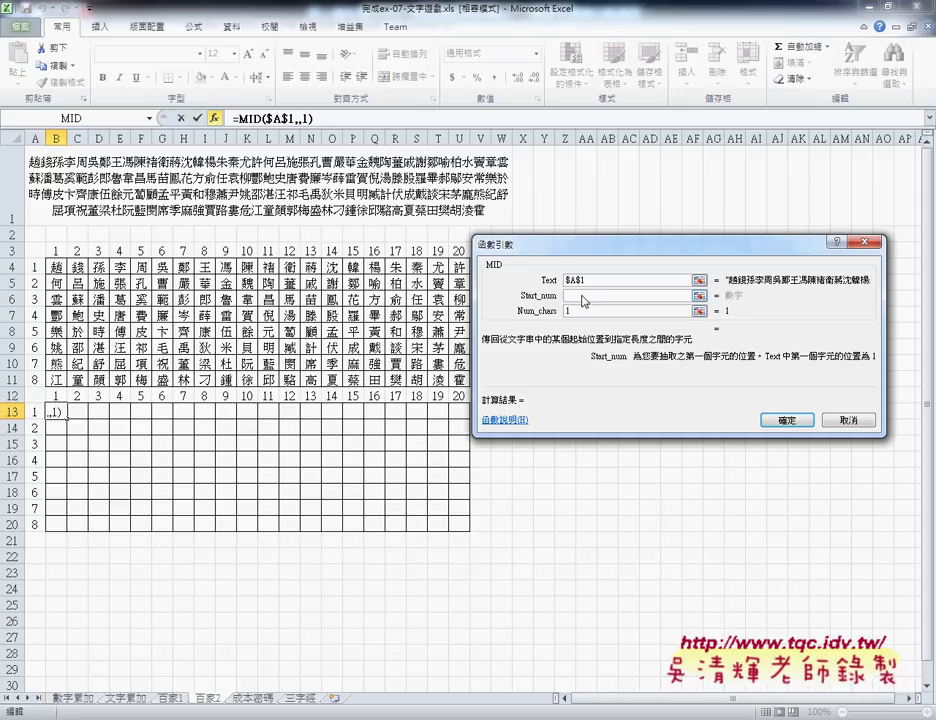
{"action": "left_click", "coordinate": [36, 412]}
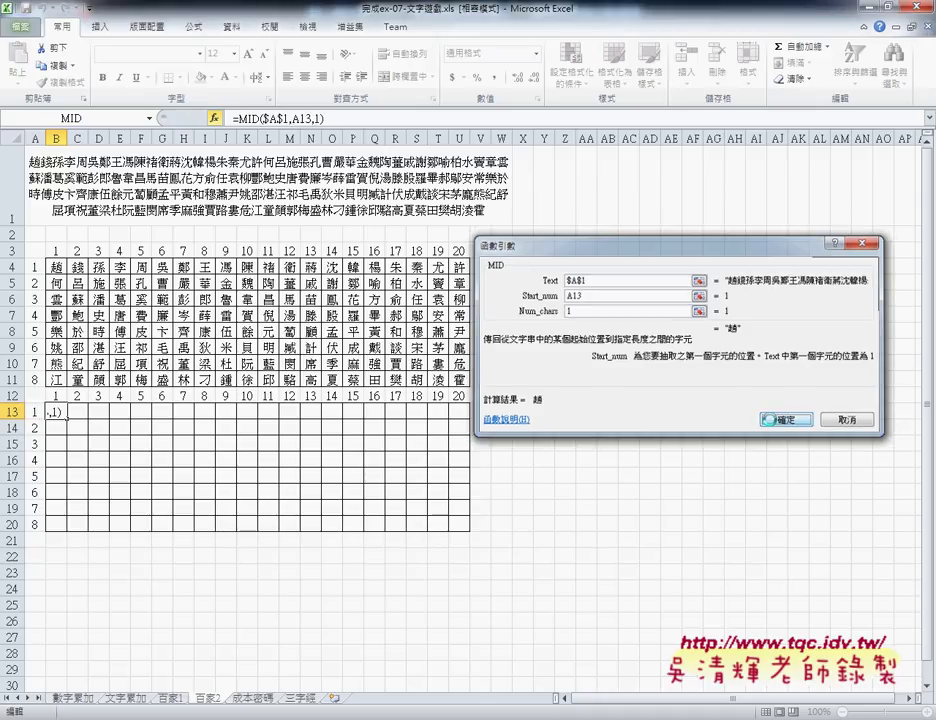
{"action": "left_click", "coordinate": [807, 421]}
{"action": "left_click_drag", "start_coordinate": [70, 417], "coordinate": [70, 524]}
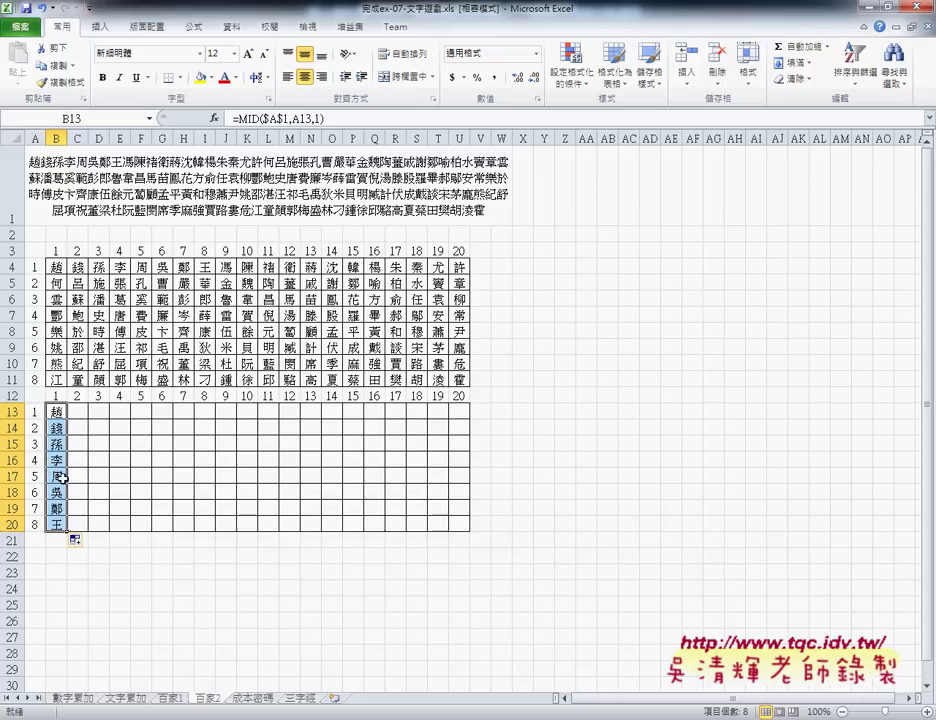
In B13's MID arguments, rewrite Start_num as $A13+(B$12-1)*8
{"action": "left_click", "coordinate": [58, 412]}
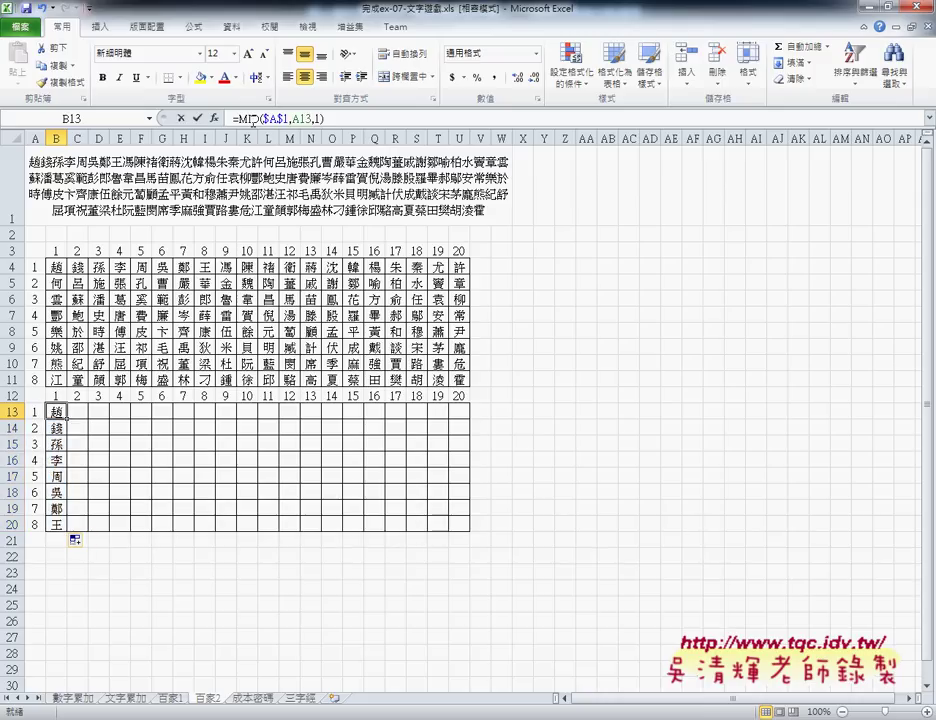
{"action": "left_click", "coordinate": [212, 120]}
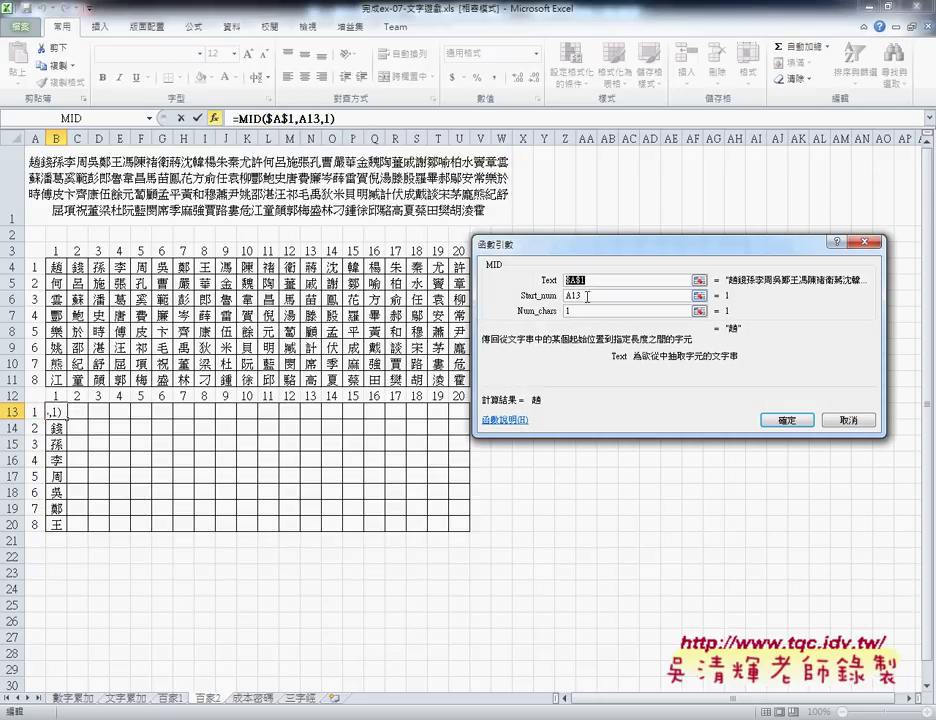
{"action": "left_click", "coordinate": [604, 297]}
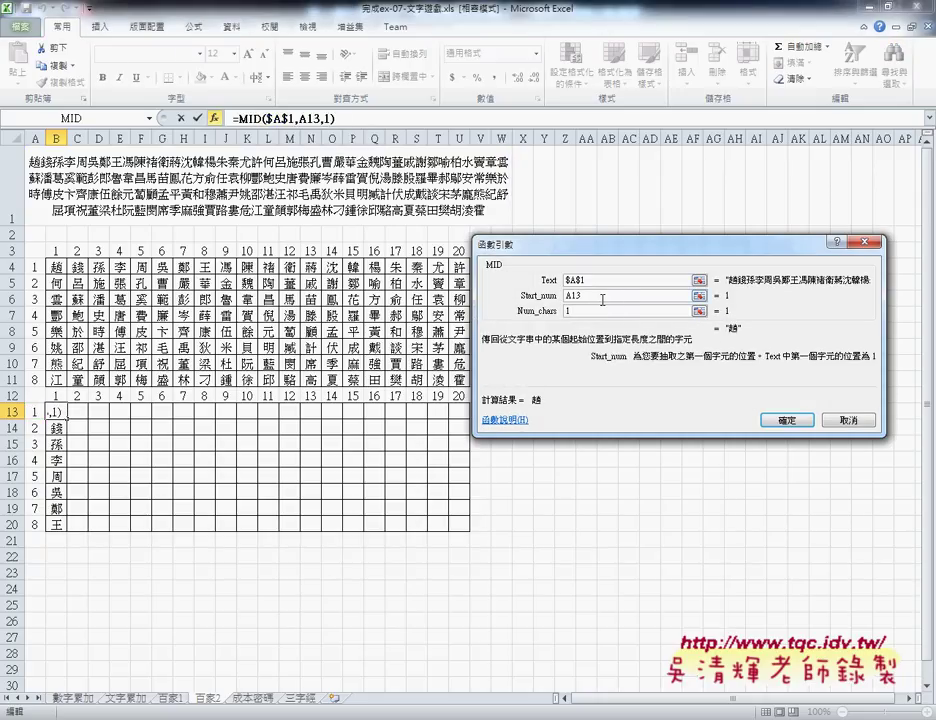
{"action": "type", "text": "+"}
{"action": "type", "text": "("}
{"action": "left_click", "coordinate": [57, 396]}
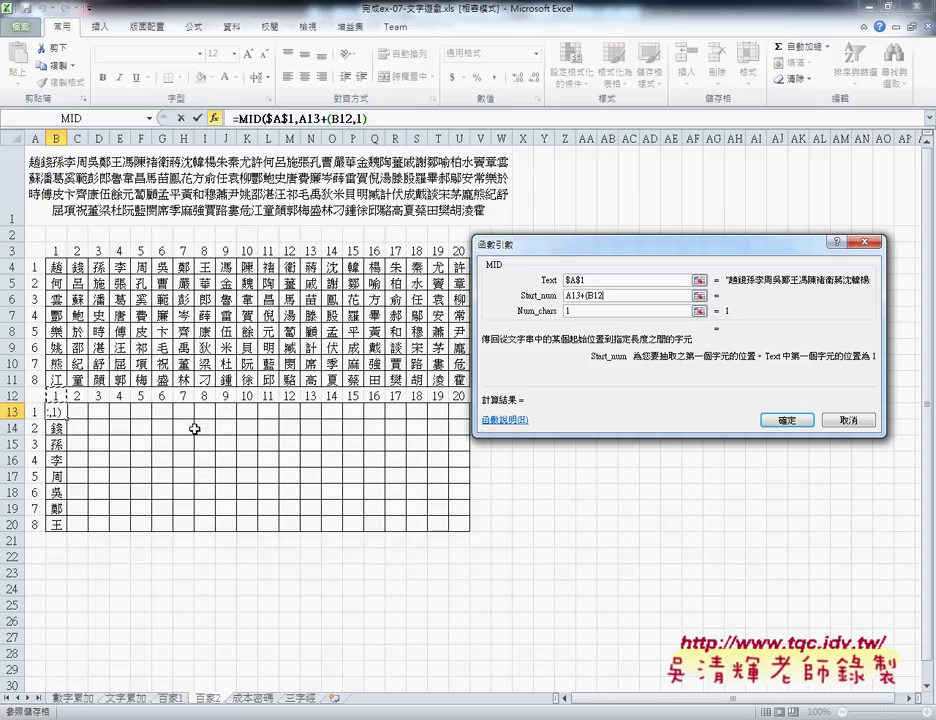
{"action": "type", "text": "-"}
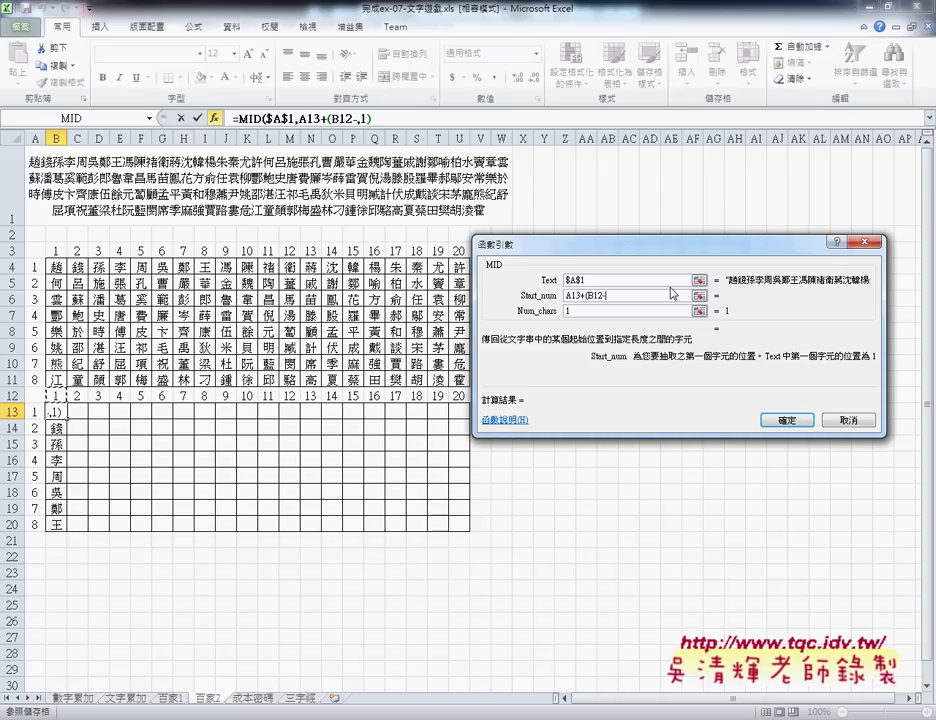
{"action": "type", "text": "1"}
{"action": "type", "text": ")"}
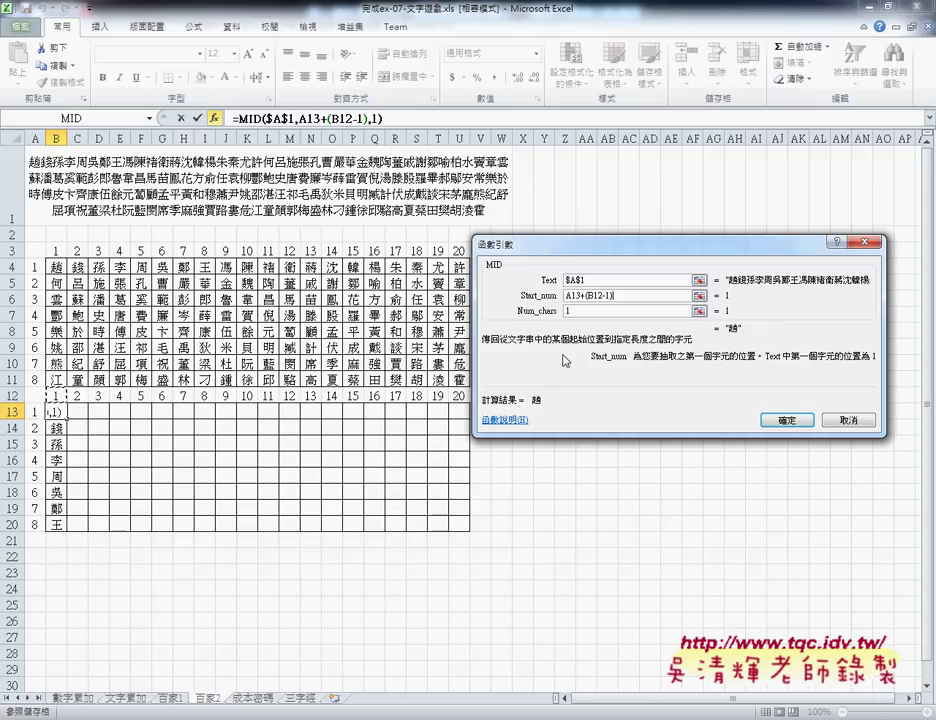
{"action": "type", "text": "*8"}
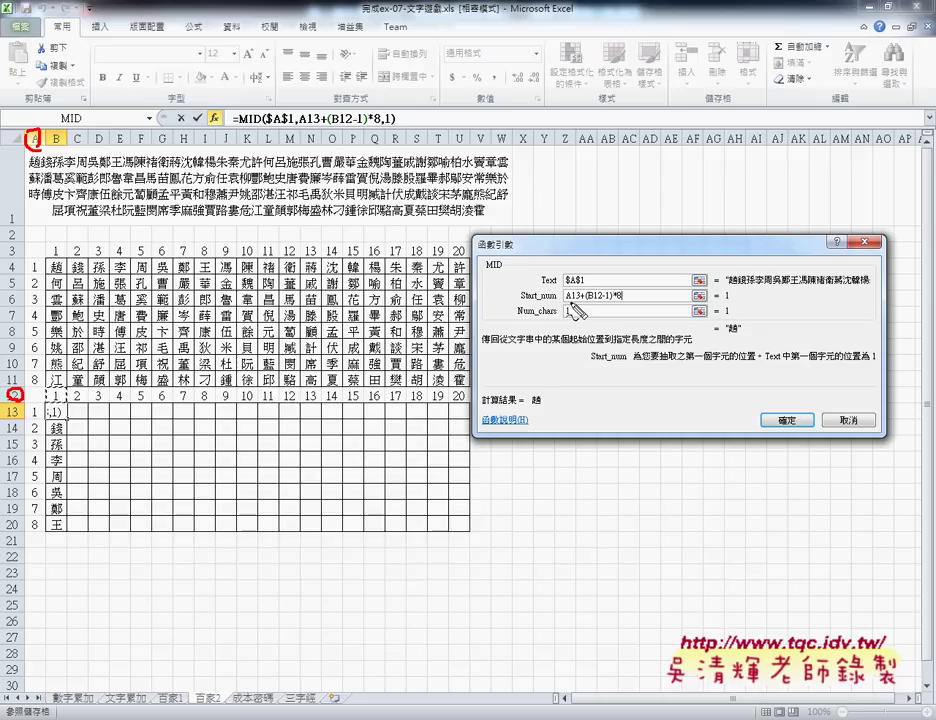
{"action": "type", "text": "1"}
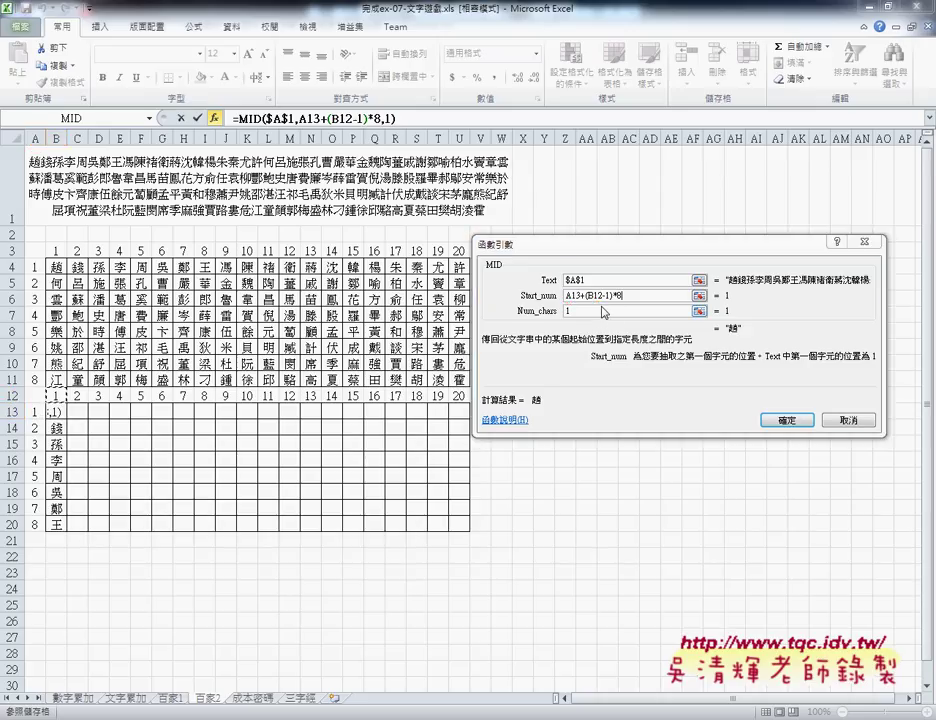
{"action": "key", "text": "Home"}
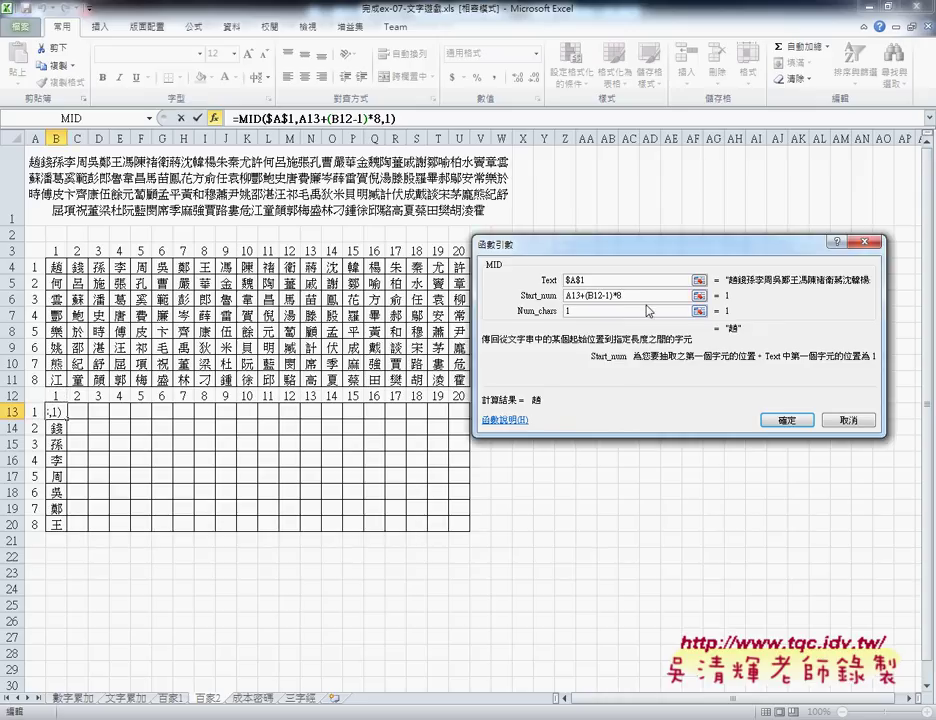
{"action": "type", "text": "$A"}
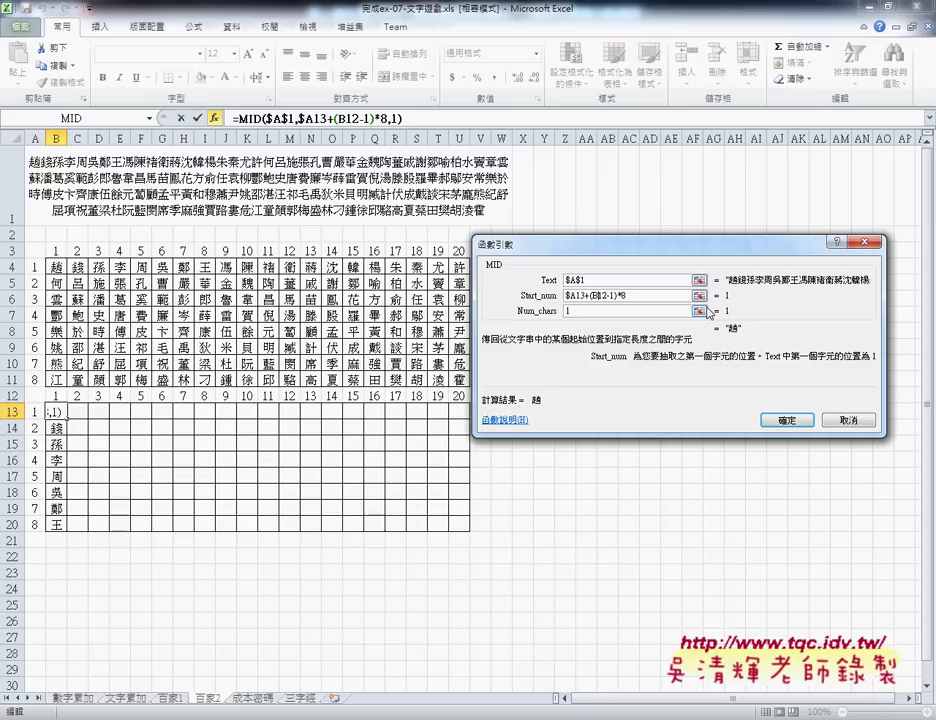
{"action": "type", "text": "$"}
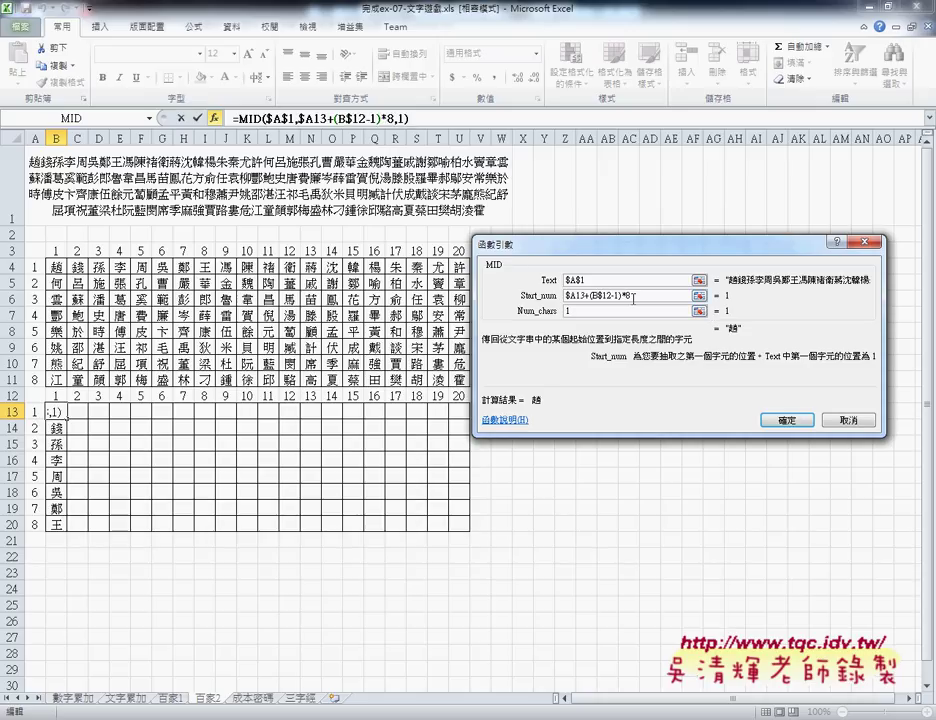
{"action": "key", "text": "ctrl+a"}
Commit B13's formula, fill it over B13:U20, and check columns B, C and U against B4
{"action": "left_click", "coordinate": [787, 420]}
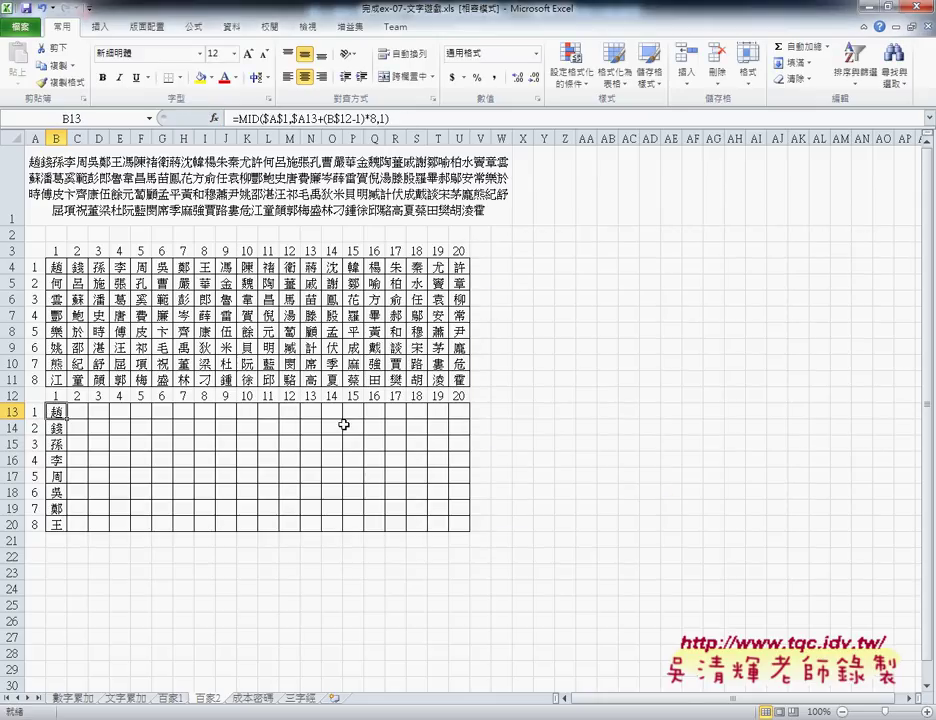
{"action": "mouse_move", "coordinate": [66, 418]}
{"action": "left_mouse_down"}
{"action": "mouse_move", "coordinate": [66, 531]}
{"action": "mouse_move", "coordinate": [468, 528]}
{"action": "left_mouse_up"}
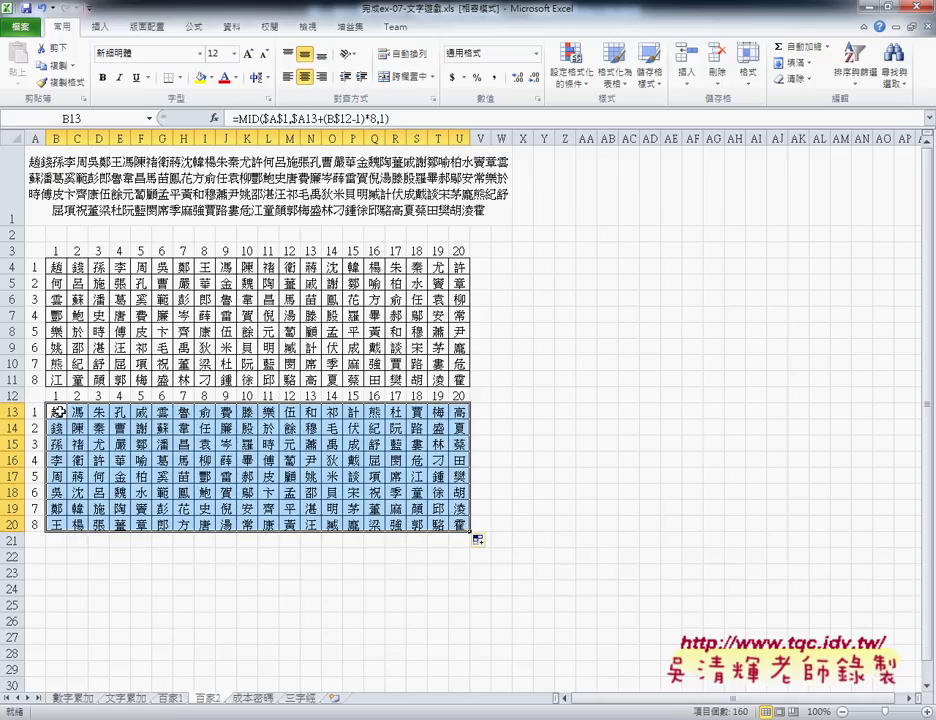
{"action": "left_click_drag", "start_coordinate": [56, 412], "coordinate": [54, 523]}
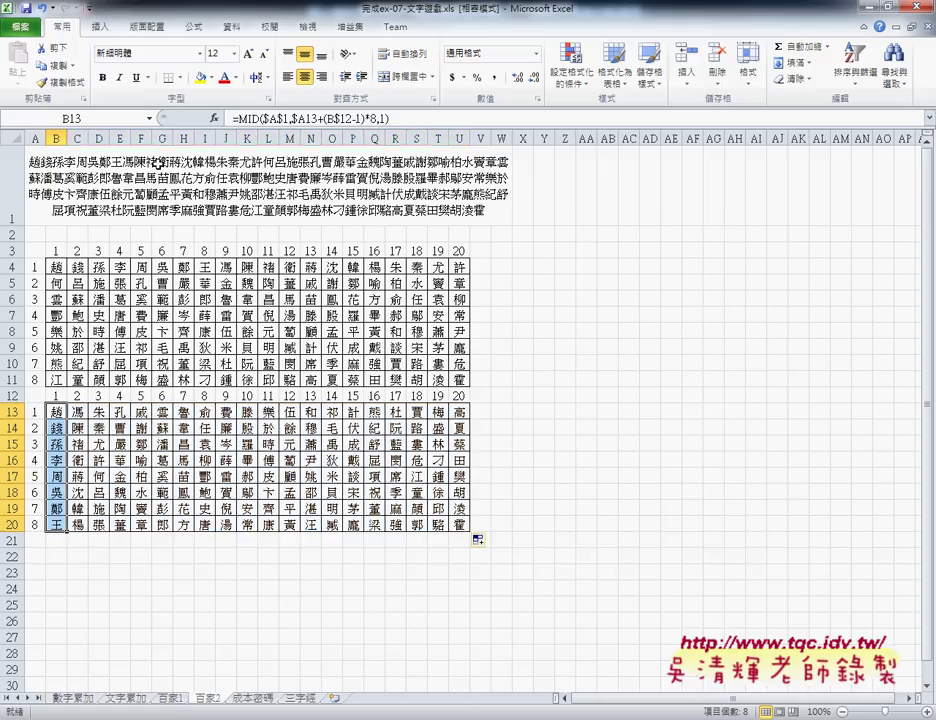
{"action": "left_click_drag", "start_coordinate": [76, 413], "coordinate": [76, 523]}
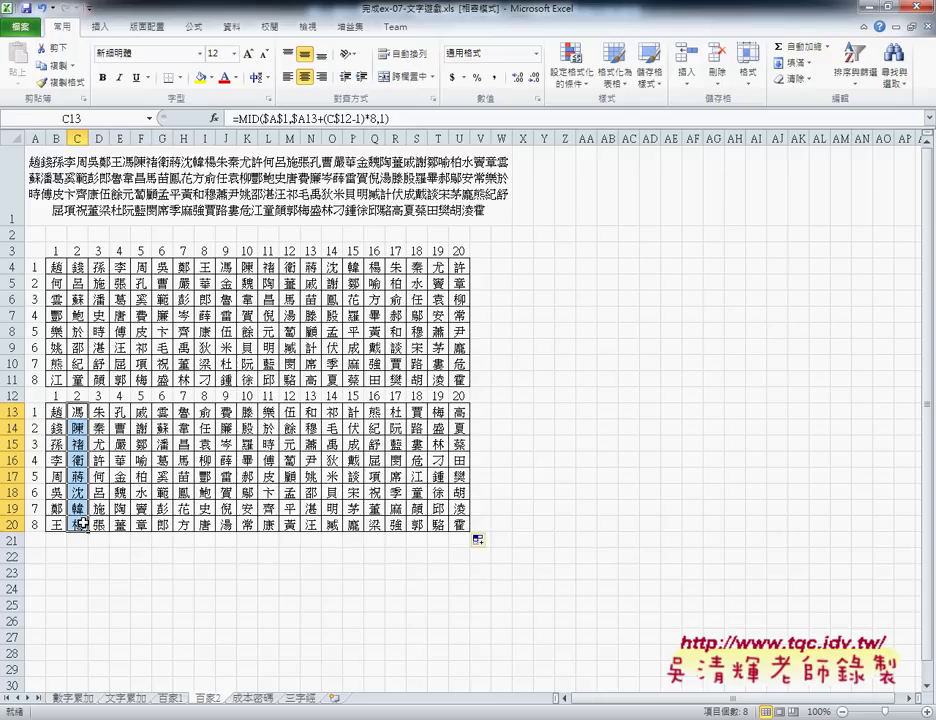
{"action": "left_click_drag", "start_coordinate": [458, 412], "coordinate": [462, 523]}
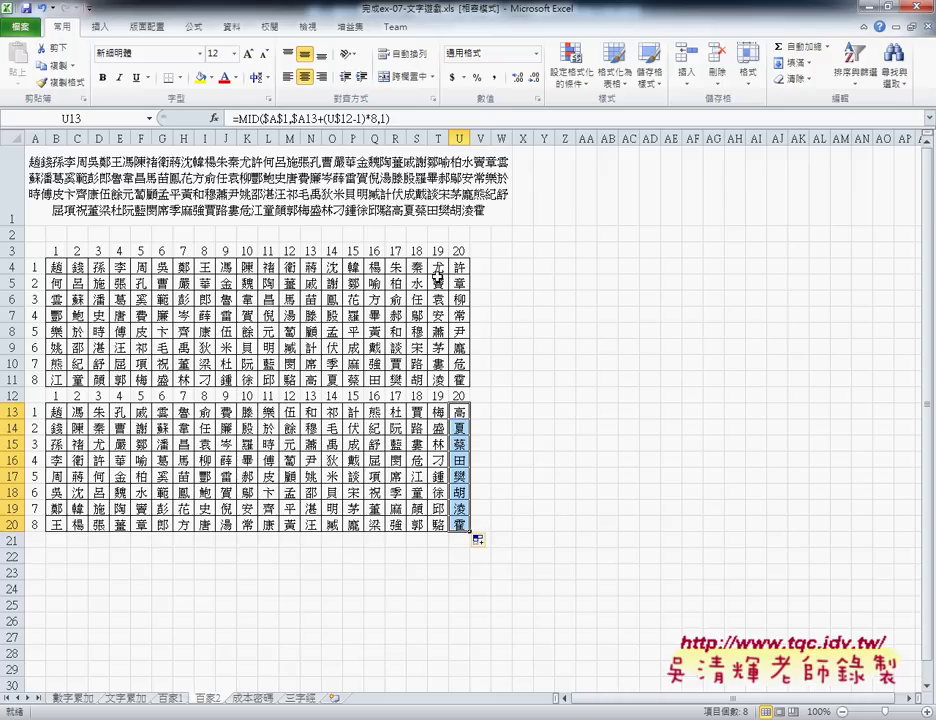
{"action": "left_click", "coordinate": [58, 267]}
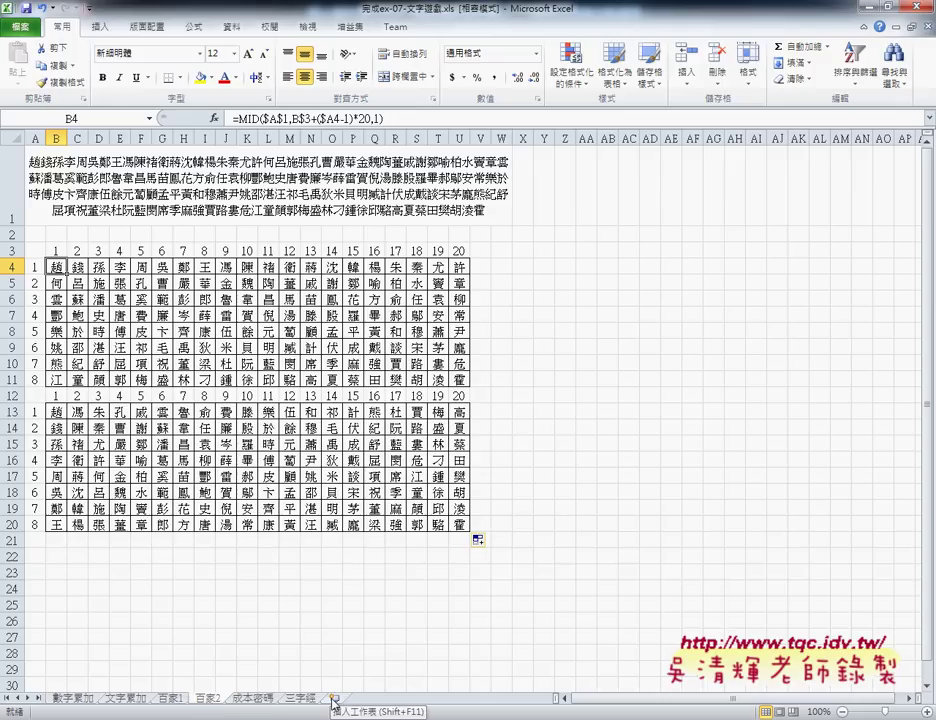
Open the 三字經 sheet and select its merged A1:I8 text block
{"action": "left_click", "coordinate": [309, 700]}
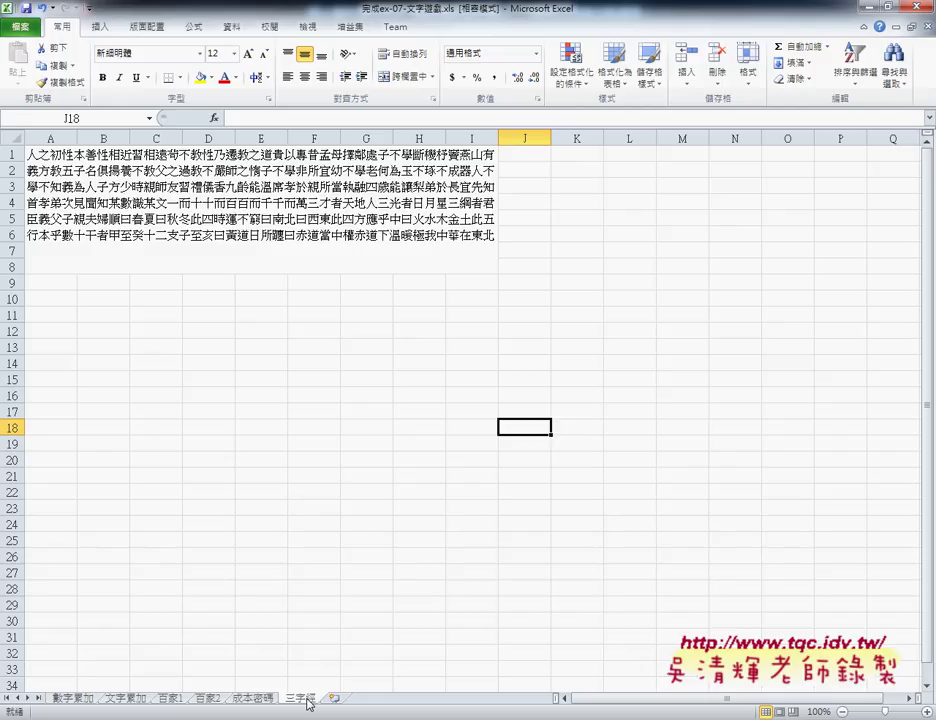
{"action": "left_click", "coordinate": [196, 187]}
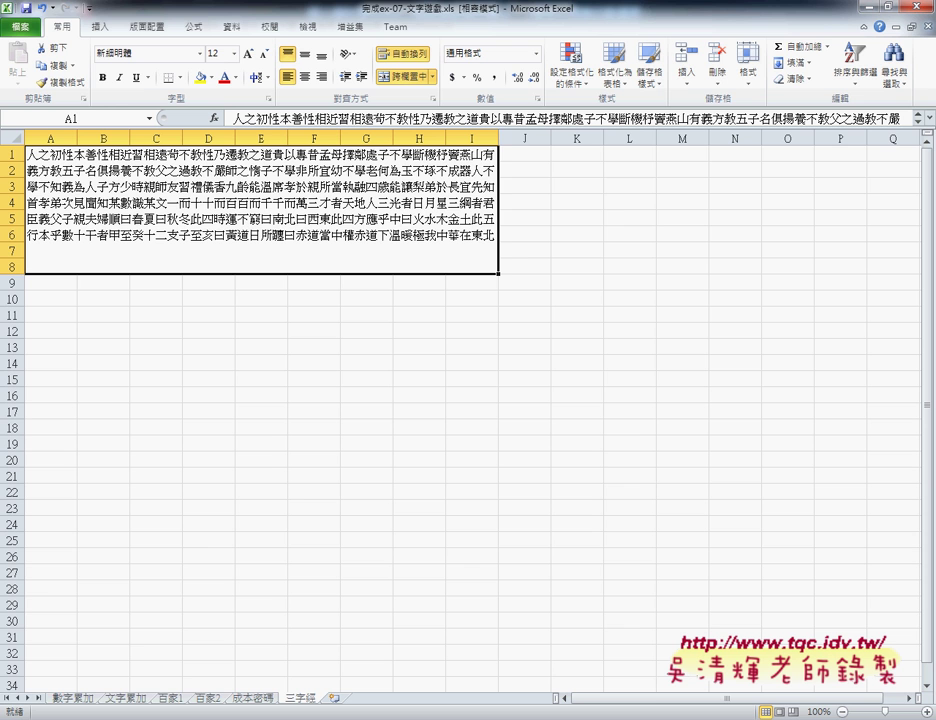
Bring Chrome forward on the Google search results for 三字經
{"action": "mouse_move", "coordinate": [120, 717]}
{"action": "left_click", "coordinate": [140, 690]}
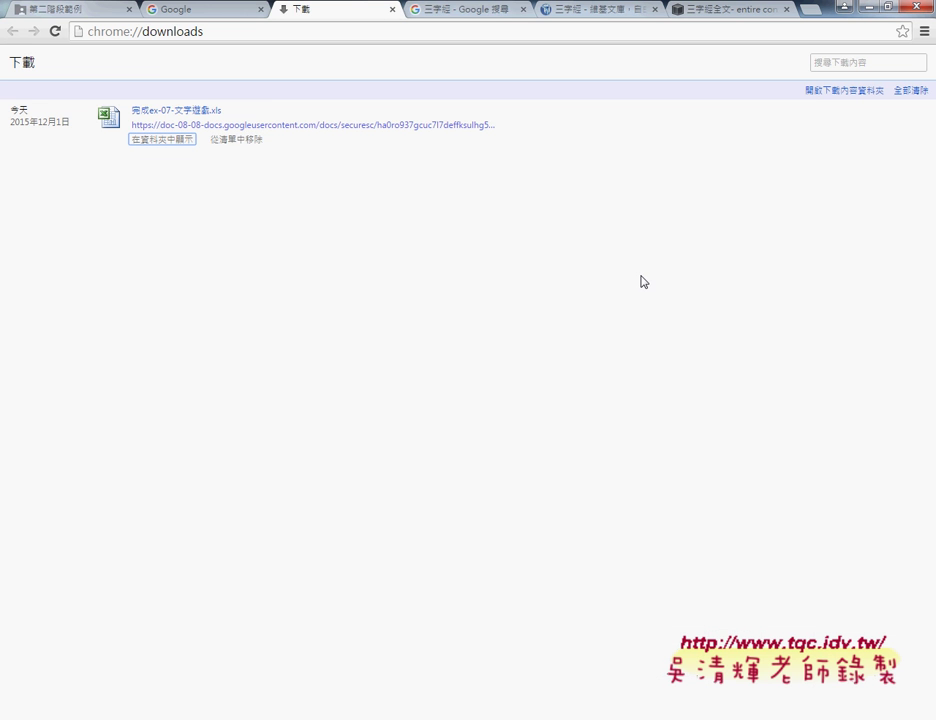
{"action": "left_click", "coordinate": [466, 9]}
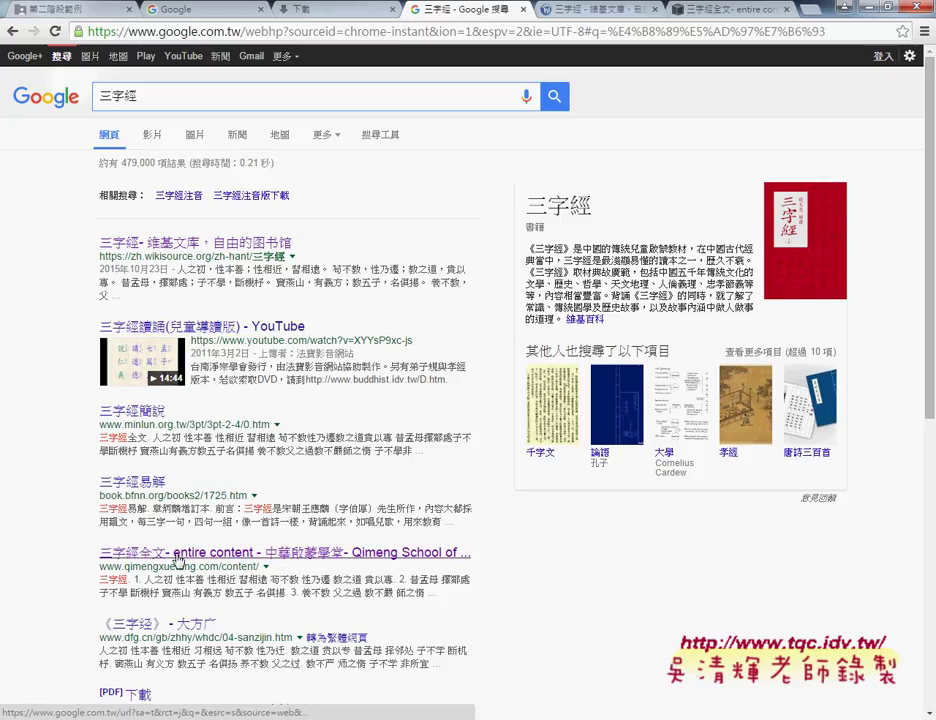
Browse the Wikisource 三字經 text, then show the qimengxuetang 三字經全文 page
{"action": "left_click", "coordinate": [605, 14]}
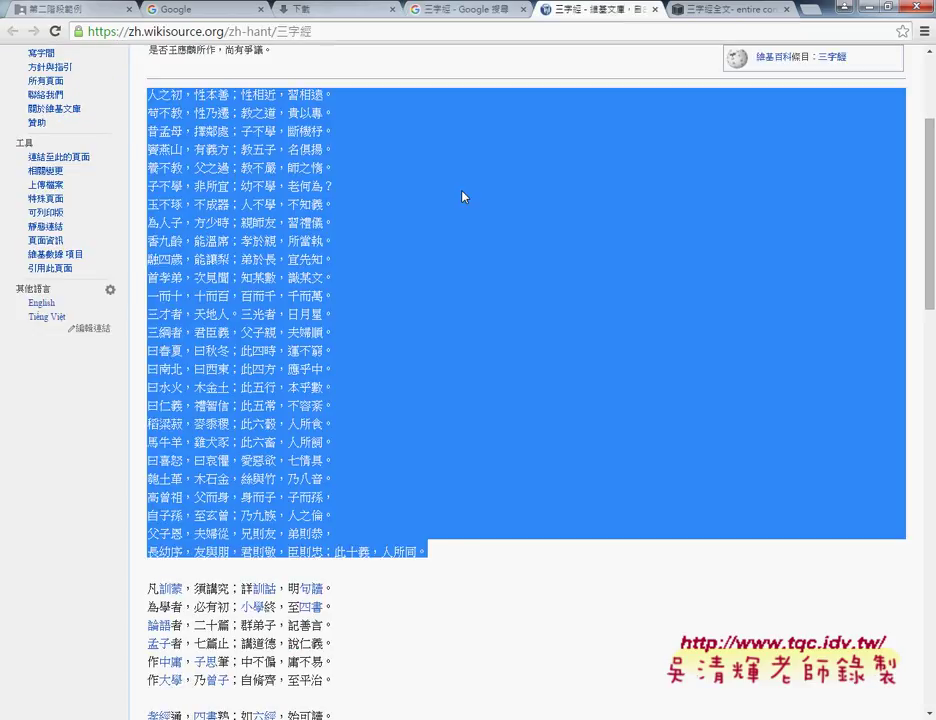
{"action": "scroll", "coordinate": [428, 280], "scroll_direction": "up", "scroll_amount": 3}
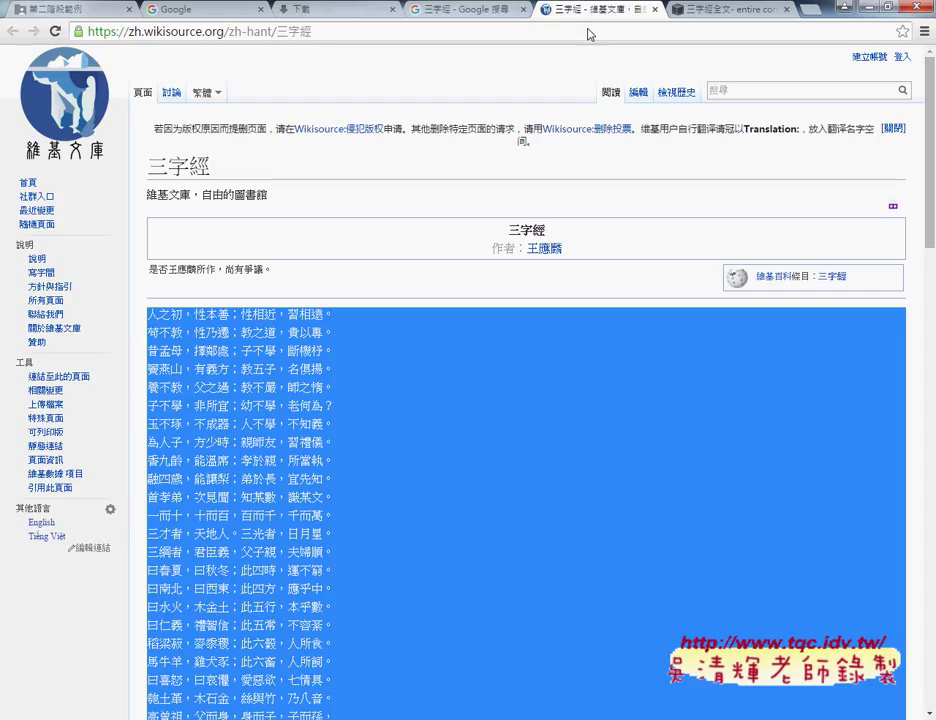
{"action": "scroll", "coordinate": [379, 116], "scroll_direction": "down", "scroll_amount": 4}
{"action": "scroll", "coordinate": [440, 320], "scroll_direction": "up", "scroll_amount": 1}
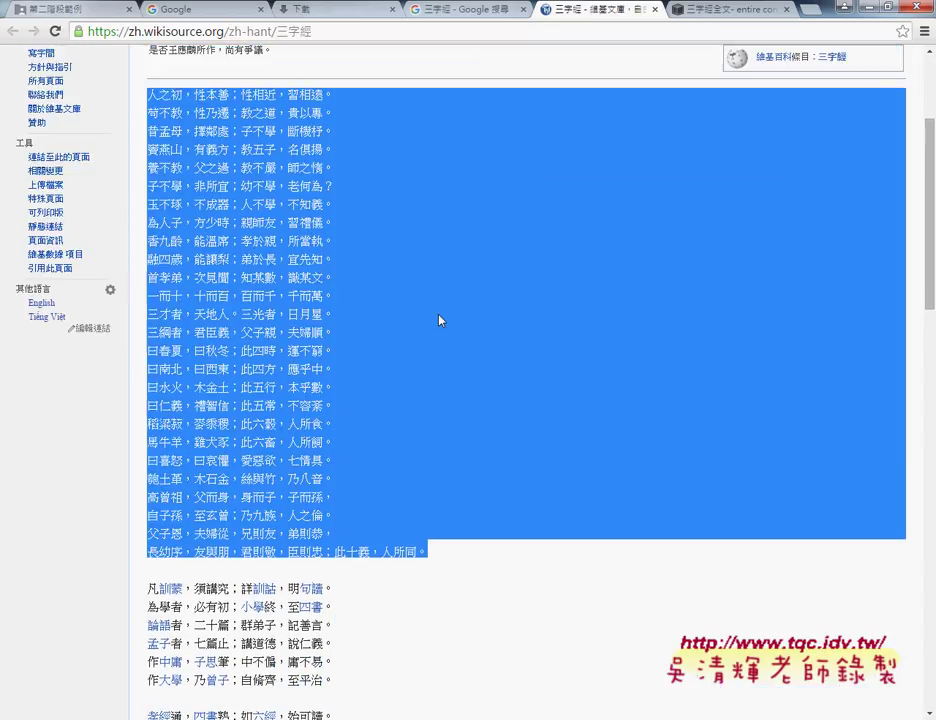
{"action": "scroll", "coordinate": [440, 320], "scroll_direction": "up", "scroll_amount": 1}
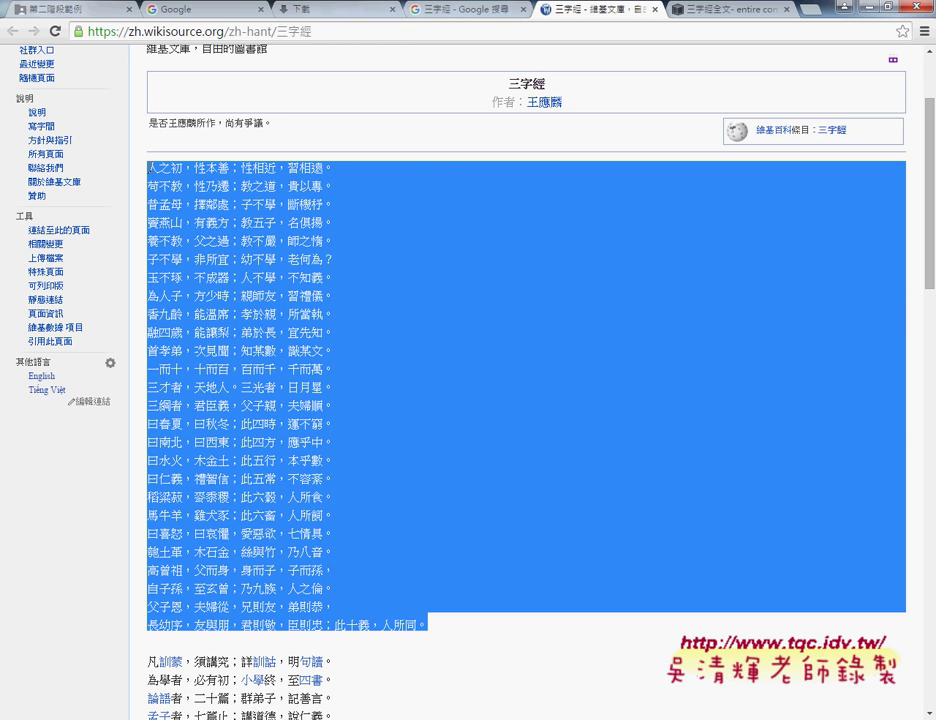
{"action": "left_click", "coordinate": [330, 296]}
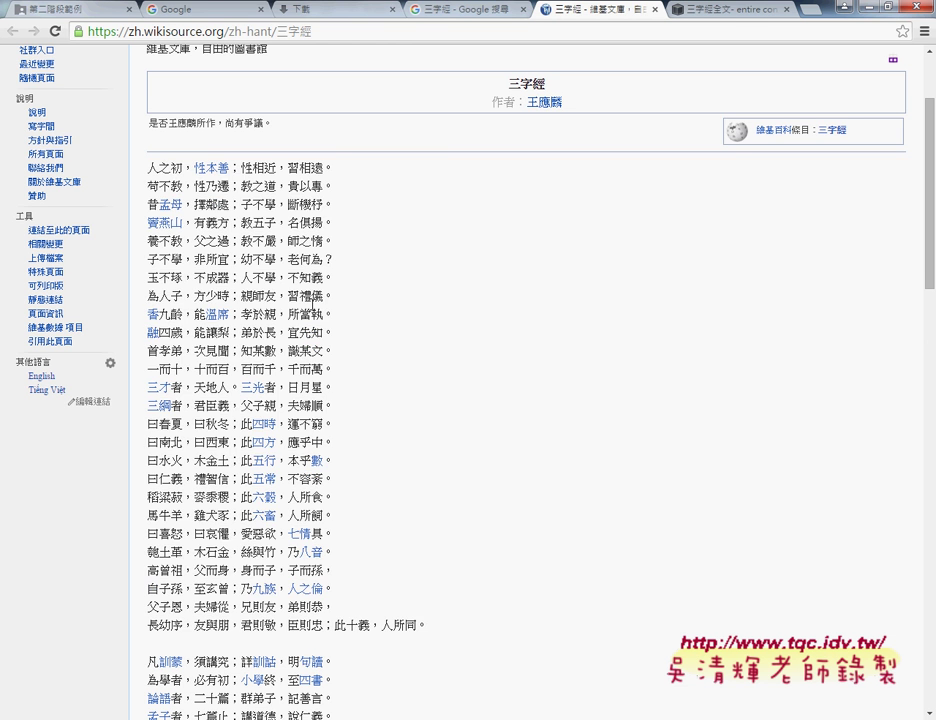
{"action": "left_click", "coordinate": [730, 9]}
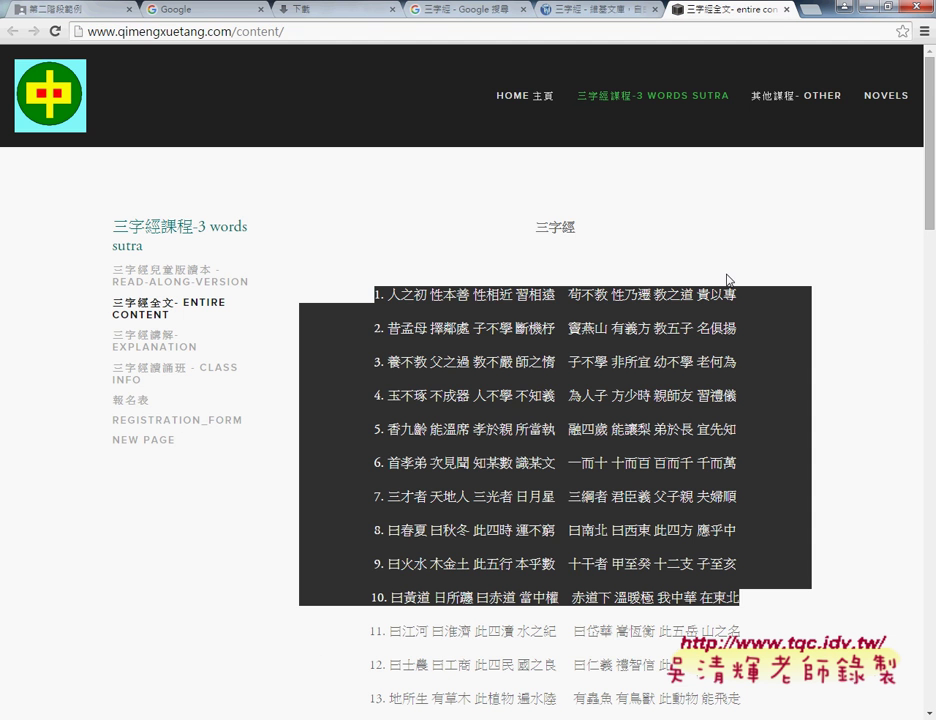
Dismiss the site's navigation dropdown and return to the qimengxuetang full-text page
{"action": "left_click", "coordinate": [600, 9]}
{"action": "left_click", "coordinate": [693, 7]}
{"action": "scroll", "coordinate": [771, 402], "scroll_direction": "down", "scroll_amount": 2}
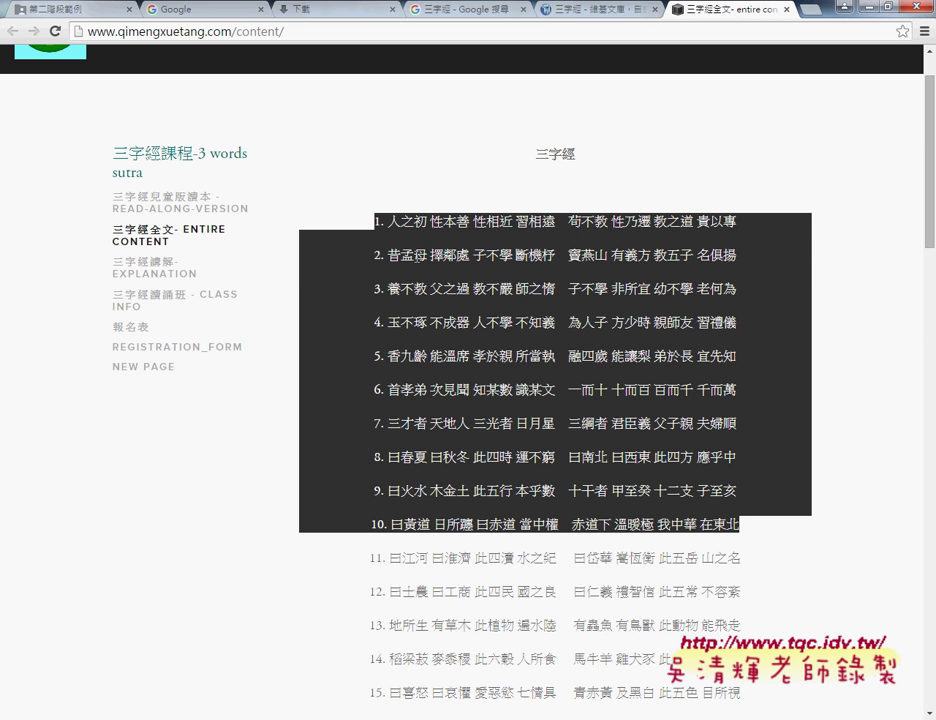
Select verses 1–10 of the 三字經 text and scroll through the rest
{"action": "left_click", "coordinate": [383, 219]}
{"action": "left_click_drag", "start_coordinate": [376, 220], "coordinate": [787, 514]}
{"action": "scroll", "coordinate": [368, 512], "scroll_direction": "down", "scroll_amount": 10}
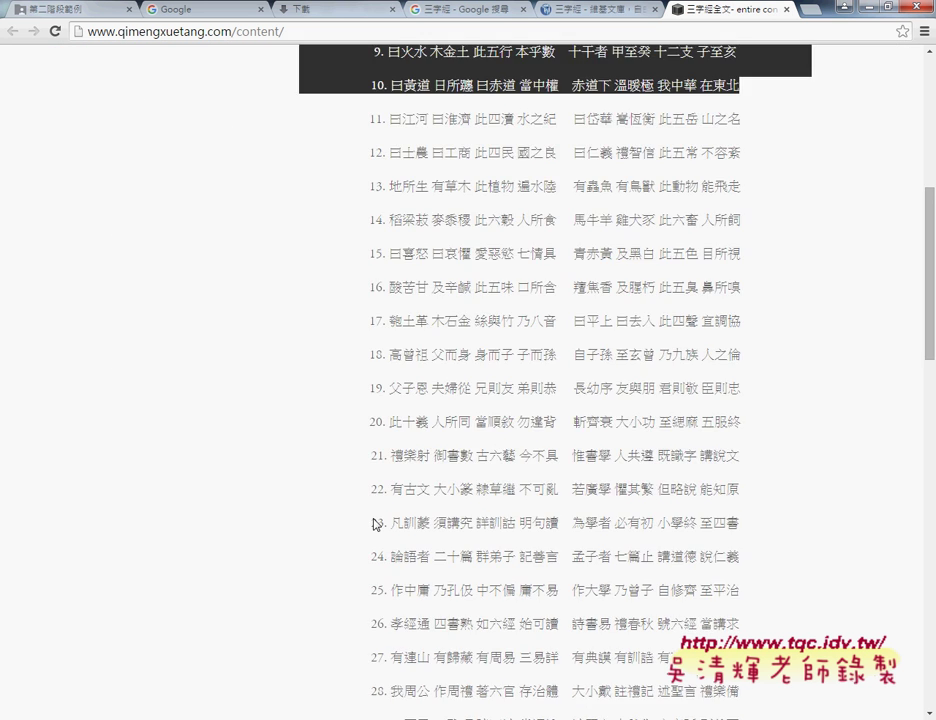
{"action": "scroll", "coordinate": [375, 524], "scroll_direction": "down", "scroll_amount": 7}
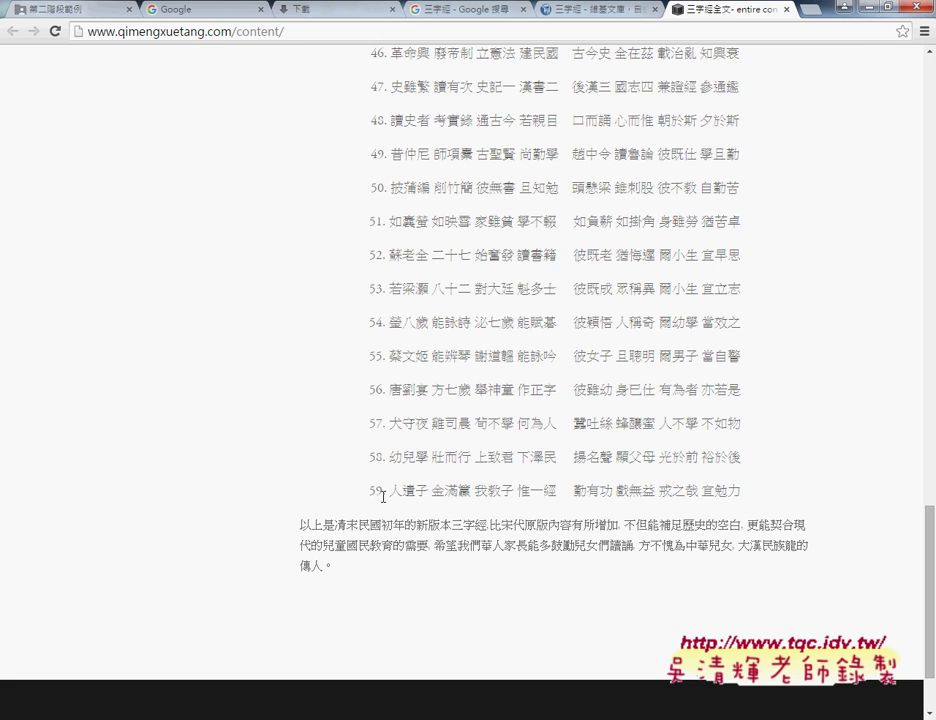
{"action": "scroll", "coordinate": [383, 497], "scroll_direction": "up", "scroll_amount": 5}
{"action": "scroll", "coordinate": [380, 560], "scroll_direction": "up", "scroll_amount": 7}
{"action": "scroll", "coordinate": [375, 520], "scroll_direction": "up", "scroll_amount": 4}
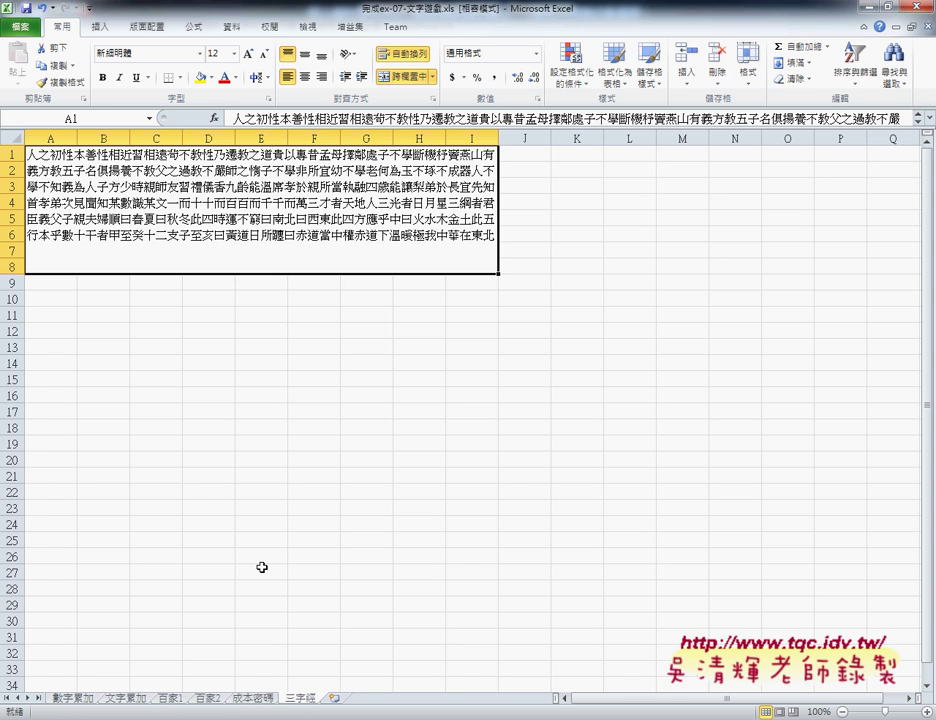
Select the first surname grid B4:U11 on 百家2, then bring back the qimengxuetang page
{"action": "left_click", "coordinate": [207, 698]}
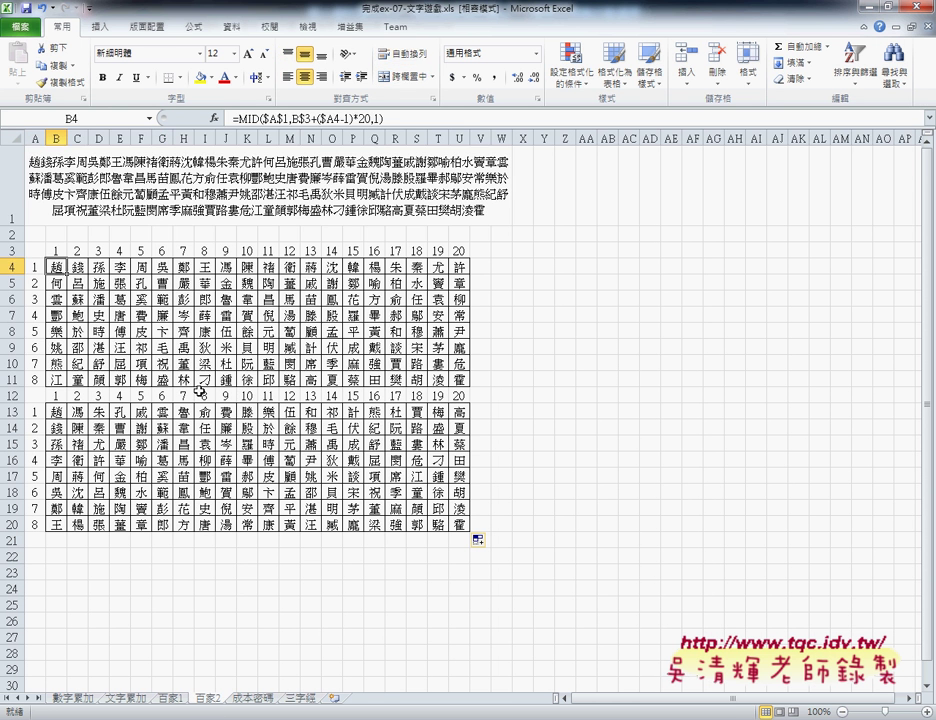
{"action": "left_click", "coordinate": [92, 150]}
{"action": "mouse_move", "coordinate": [56, 268]}
{"action": "left_mouse_down"}
{"action": "mouse_move", "coordinate": [218, 381]}
{"action": "mouse_move", "coordinate": [458, 380]}
{"action": "left_mouse_up"}
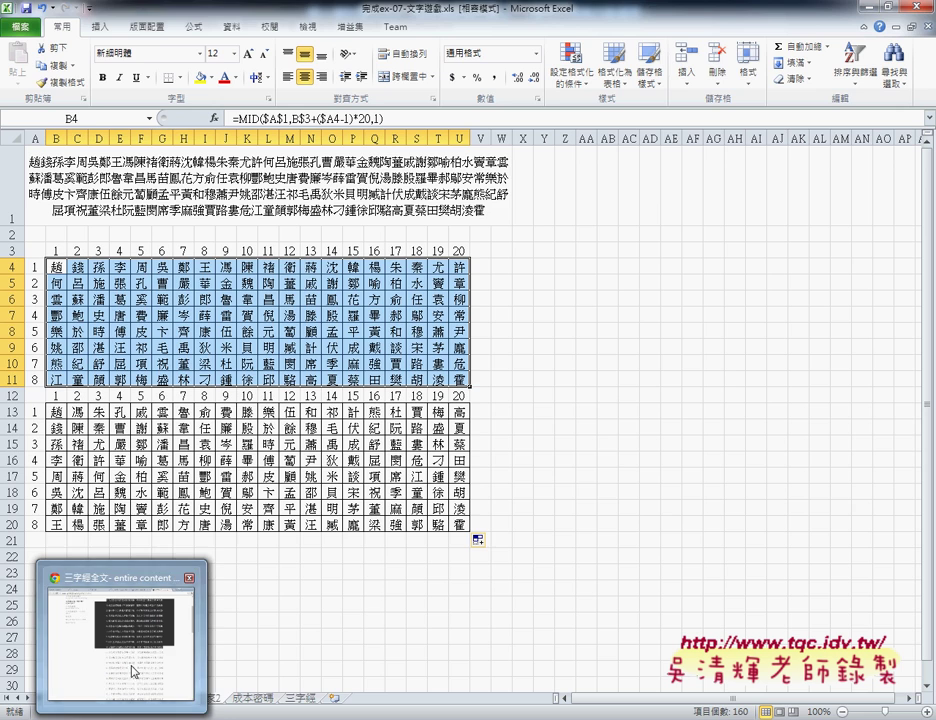
{"action": "left_click", "coordinate": [135, 672]}
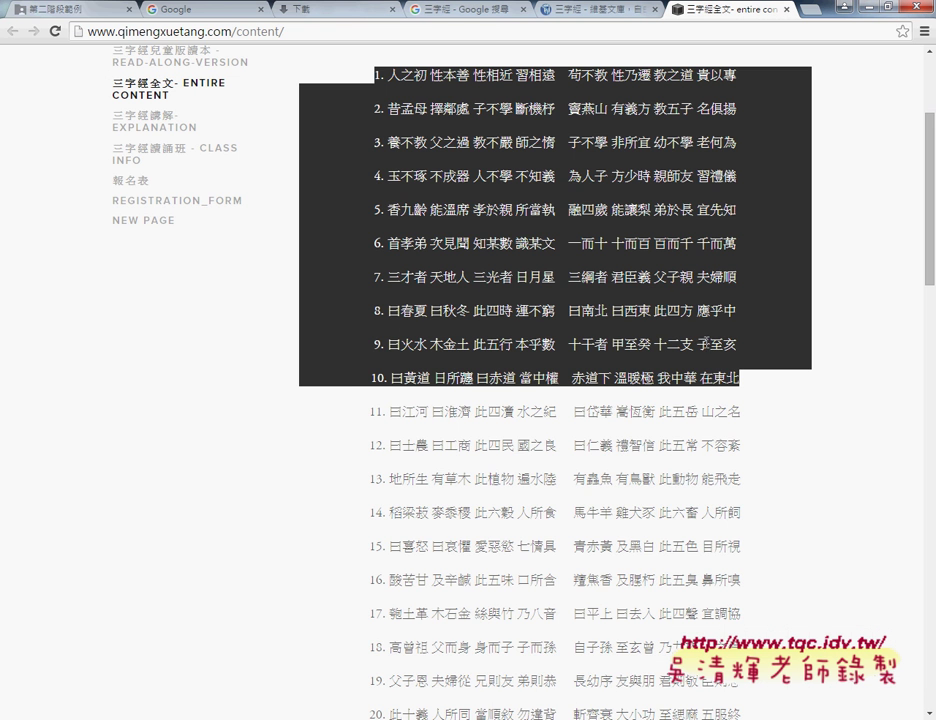
Show the 第二階段範例 Google Drive folder of example workbooks
{"action": "left_click", "coordinate": [88, 7]}
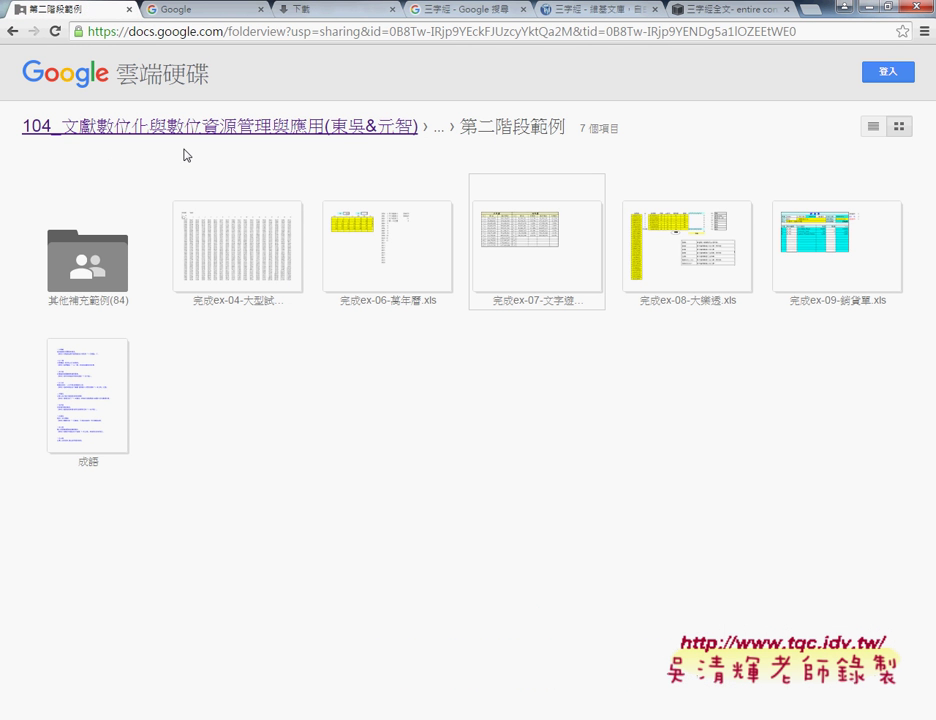